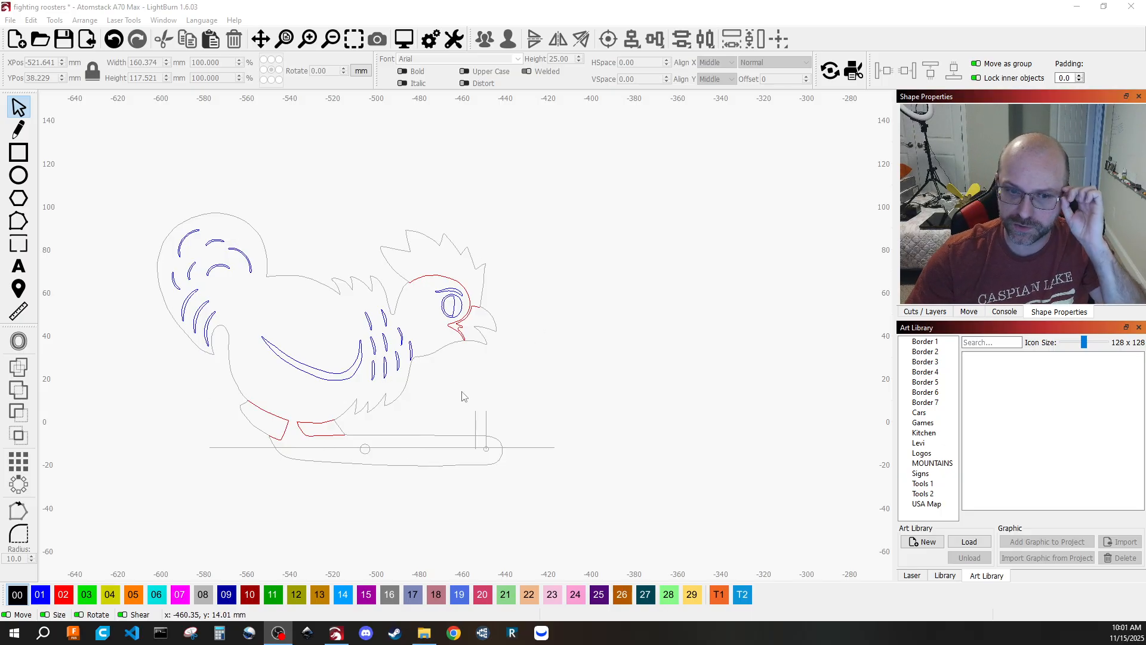
# - Delete the two vertical guide lines and the horizontal guide line crossing the rooster's base bar
pyautogui.scroll(3, 454, 486)
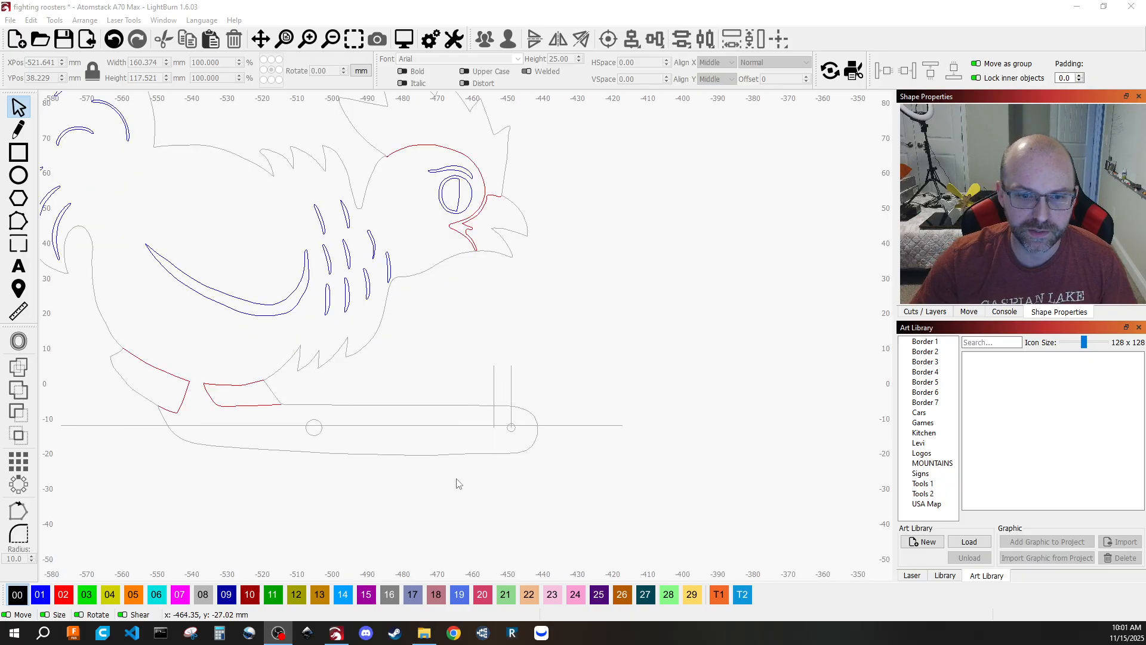
pyautogui.scroll(-3, 493, 511)
pyautogui.scroll(3, 493, 511)
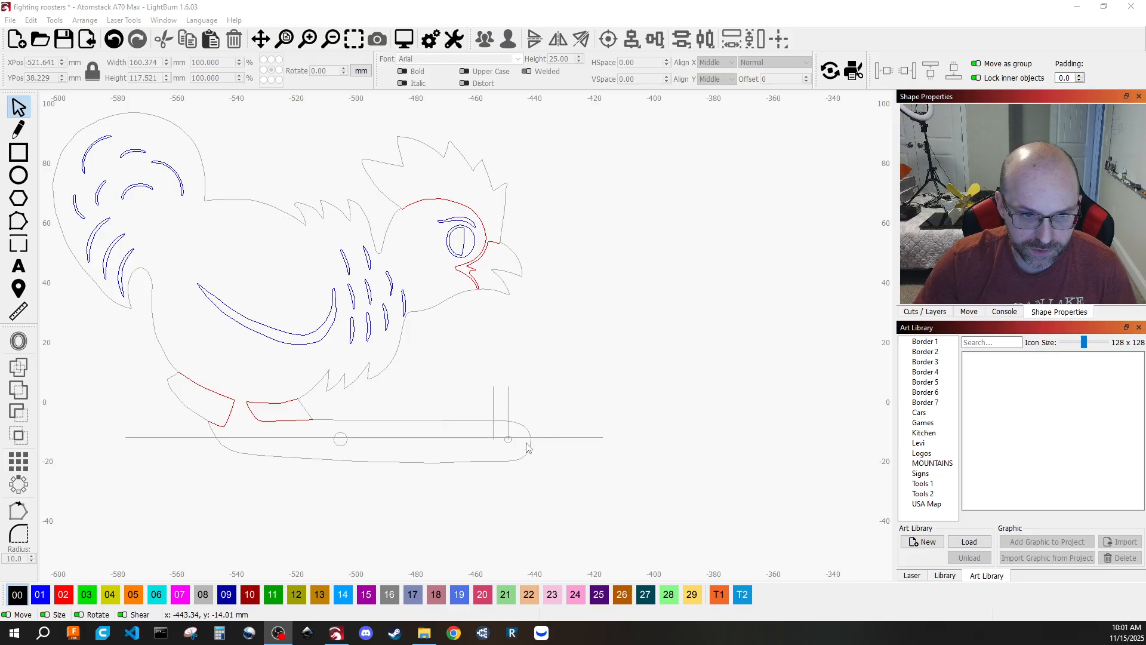
pyautogui.click(525, 410)
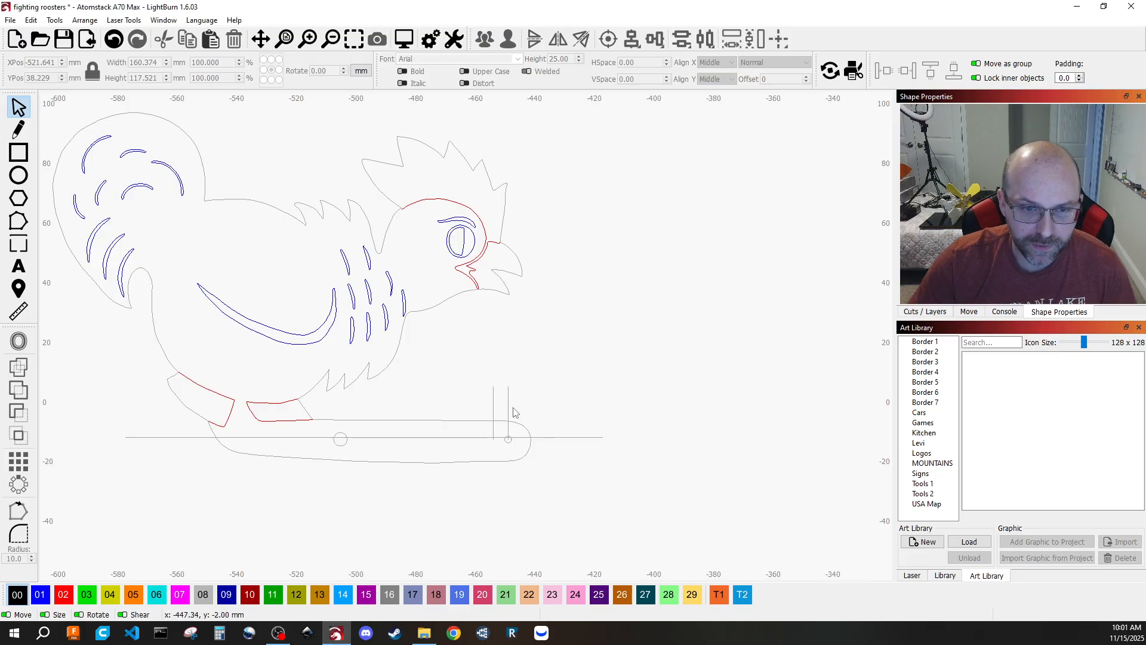
pyautogui.click(493, 398)
pyautogui.press('Delete')
pyautogui.click(508, 412)
pyautogui.press('Delete')
pyautogui.click(550, 438)
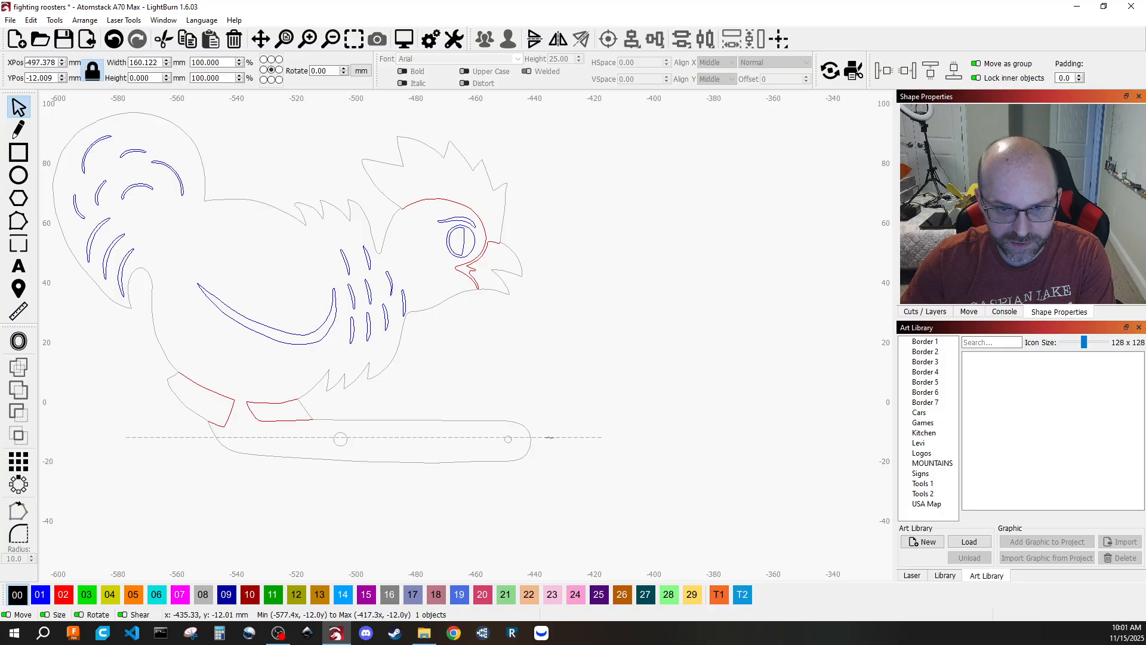
pyautogui.press('Delete')
# - Group all of the single rooster's shapes and rotate the group slightly counterclockwise
pyautogui.scroll(-5, 254, 518)
pyautogui.scroll(-2, 254, 518)
pyautogui.scroll(6, 243, 421)
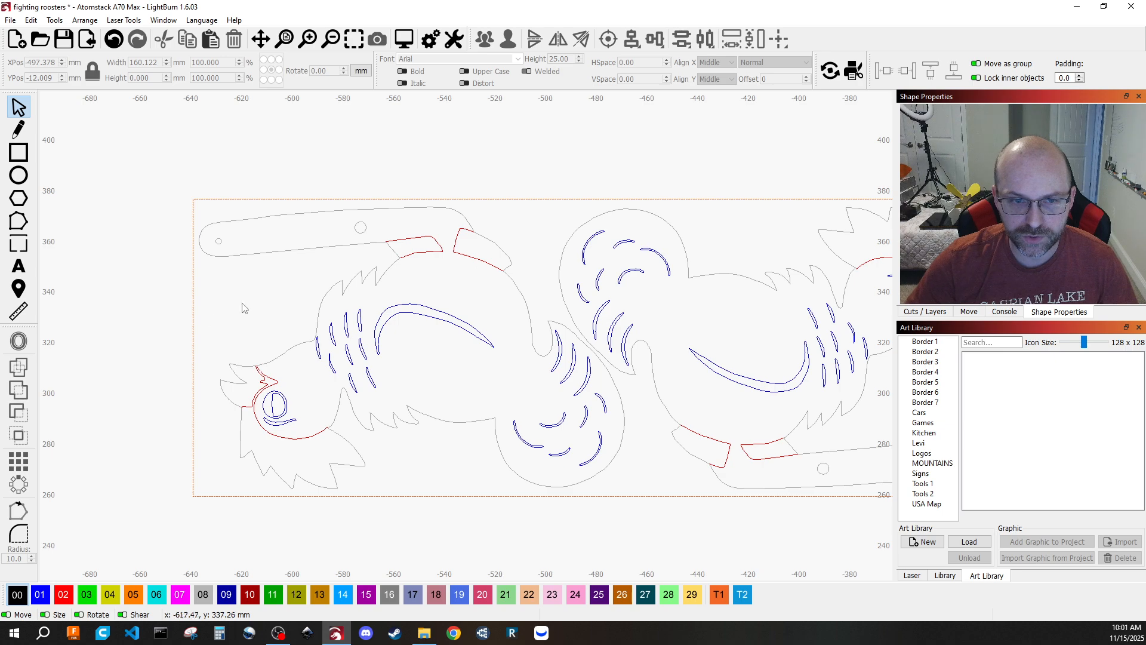
pyautogui.scroll(-2, 120, 332)
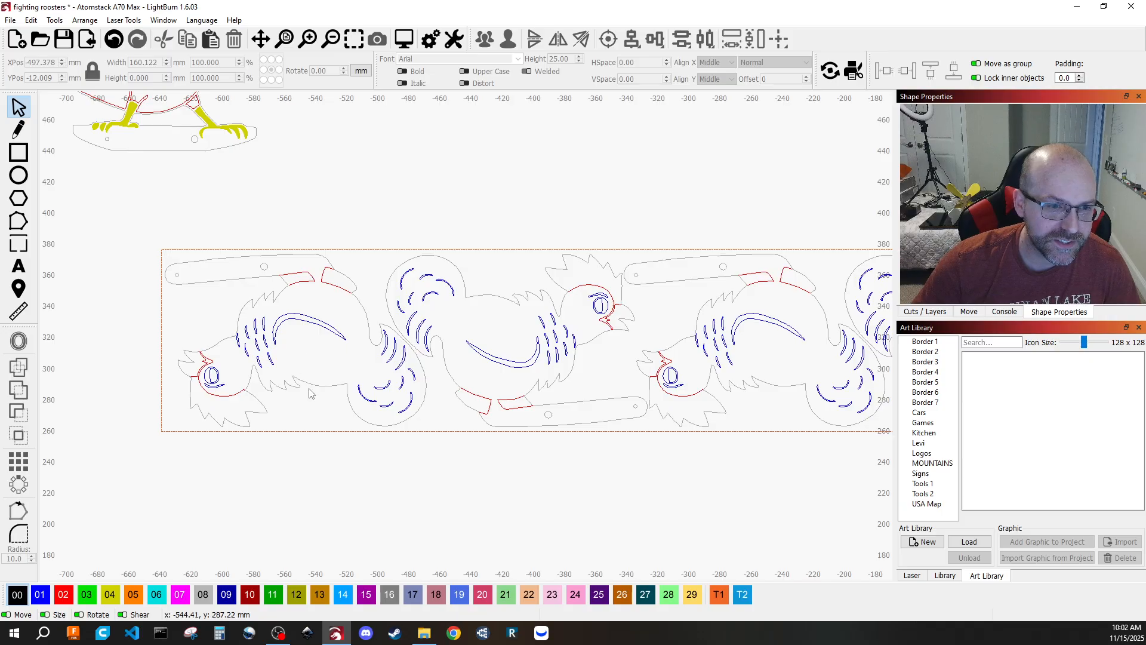
pyautogui.scroll(-2, 300, 356)
pyautogui.moveTo(362, 506); pyautogui.dragTo(374, 201)
pyautogui.scroll(5, 366, 434)
pyautogui.scroll(-3, 367, 439)
pyautogui.moveTo(205, 201); pyautogui.dragTo(604, 548)
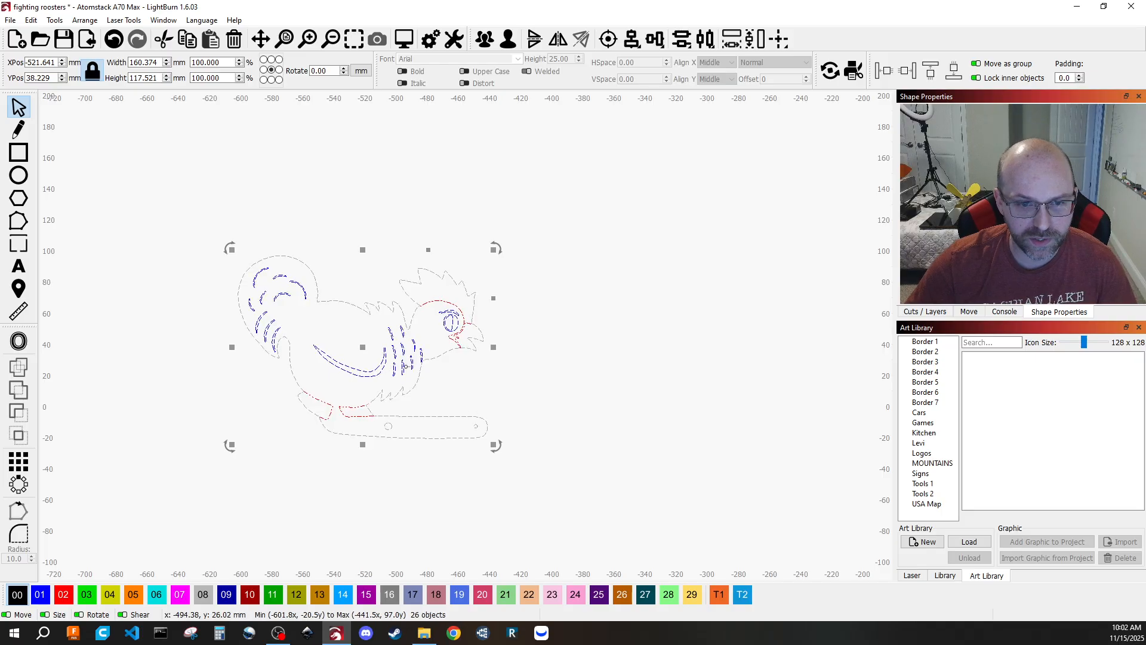
pyautogui.hotkey('ctrl', 'g')
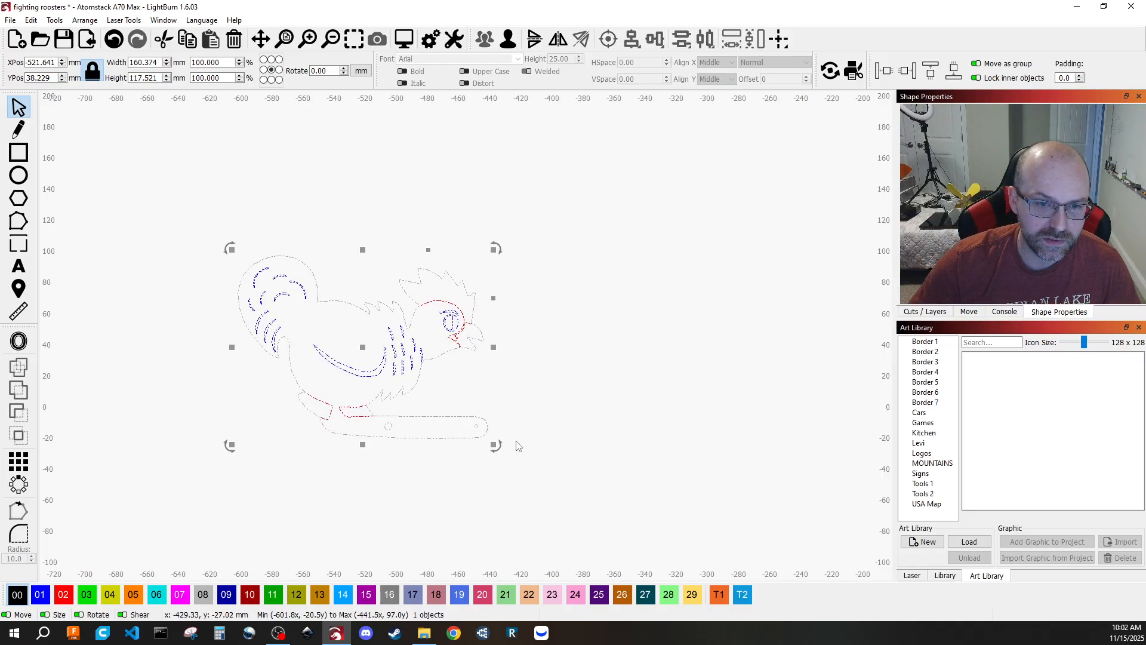
pyautogui.moveTo(504, 251)
pyautogui.mouseDown()
pyautogui.moveTo(401, 203)
pyautogui.moveTo(502, 248)
pyautogui.moveTo(491, 253)
pyautogui.mouseUp()
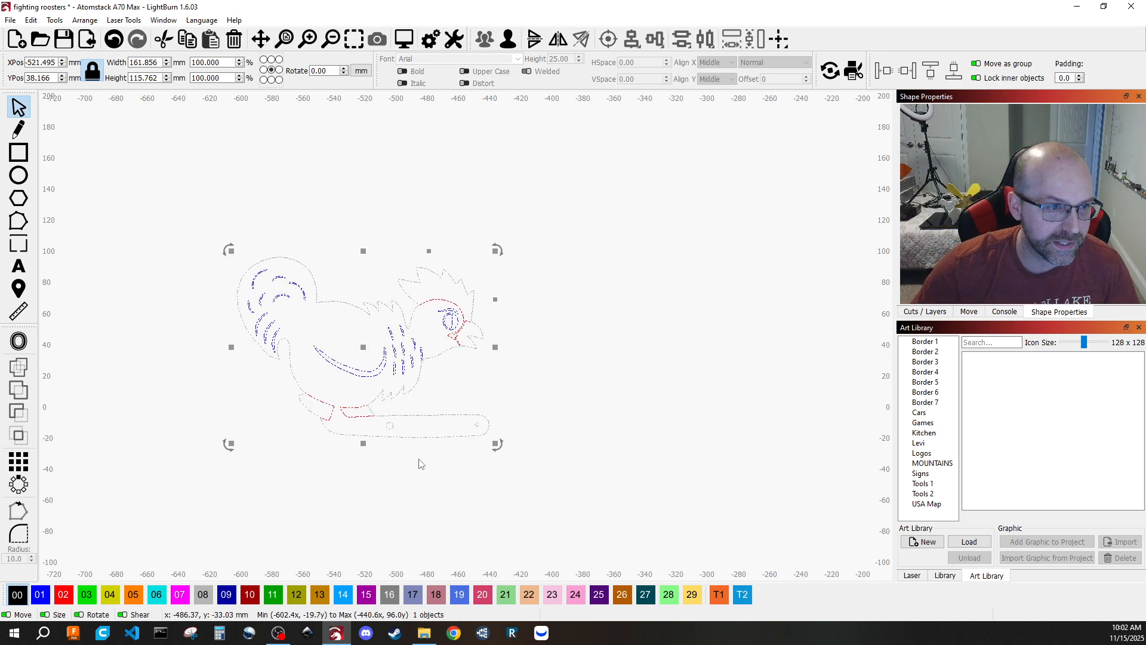
# - Draw a horizontal reference line about 148 mm long below the rooster's base bar
pyautogui.click(16, 132)
pyautogui.click(295, 462)
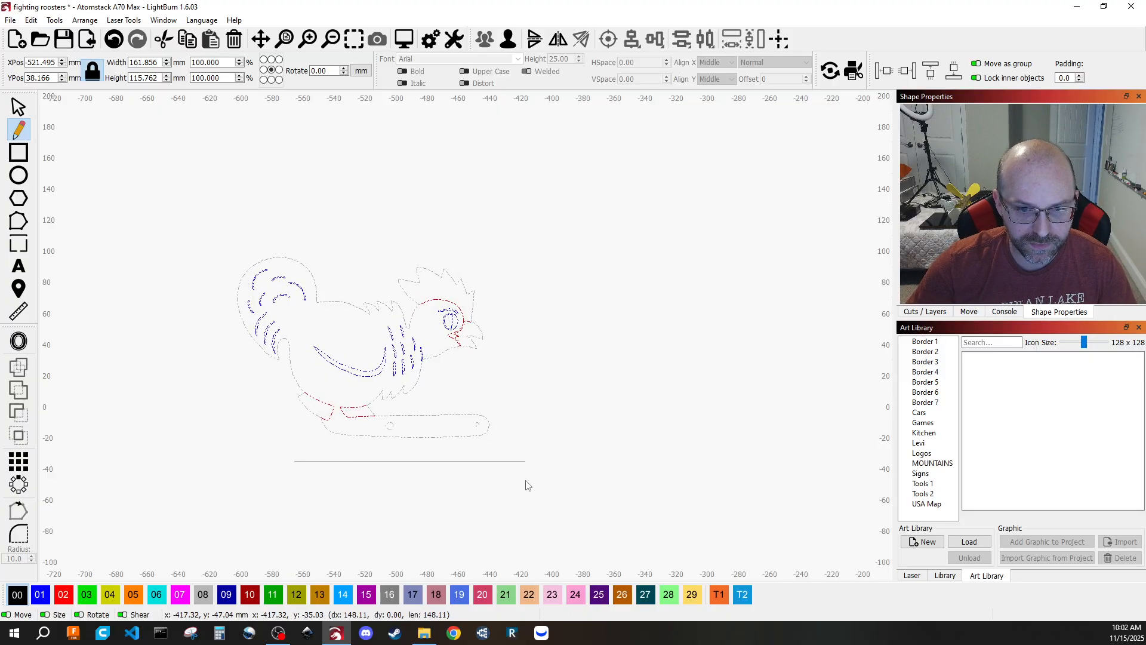
pyautogui.click(525, 461)
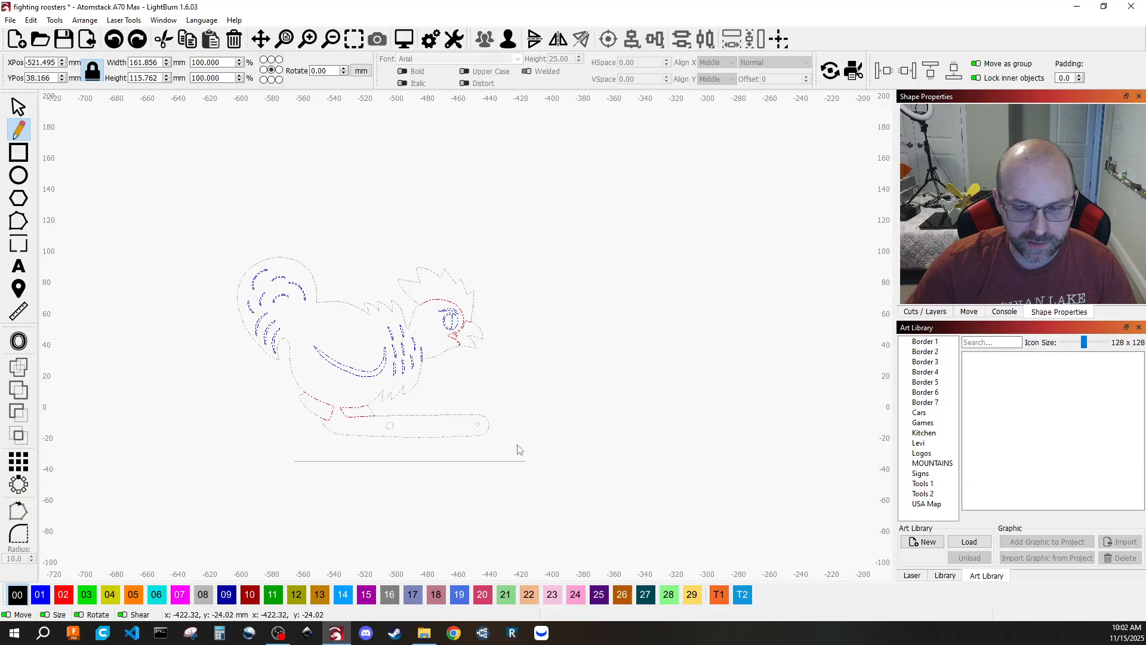
pyautogui.press('Escape')
# - Move the rooster down onto the horizontal line and rotate it slightly clockwise so its base bar runs level with the line
pyautogui.moveTo(369, 353); pyautogui.dragTo(368, 389)
pyautogui.scroll(2, 449, 478)
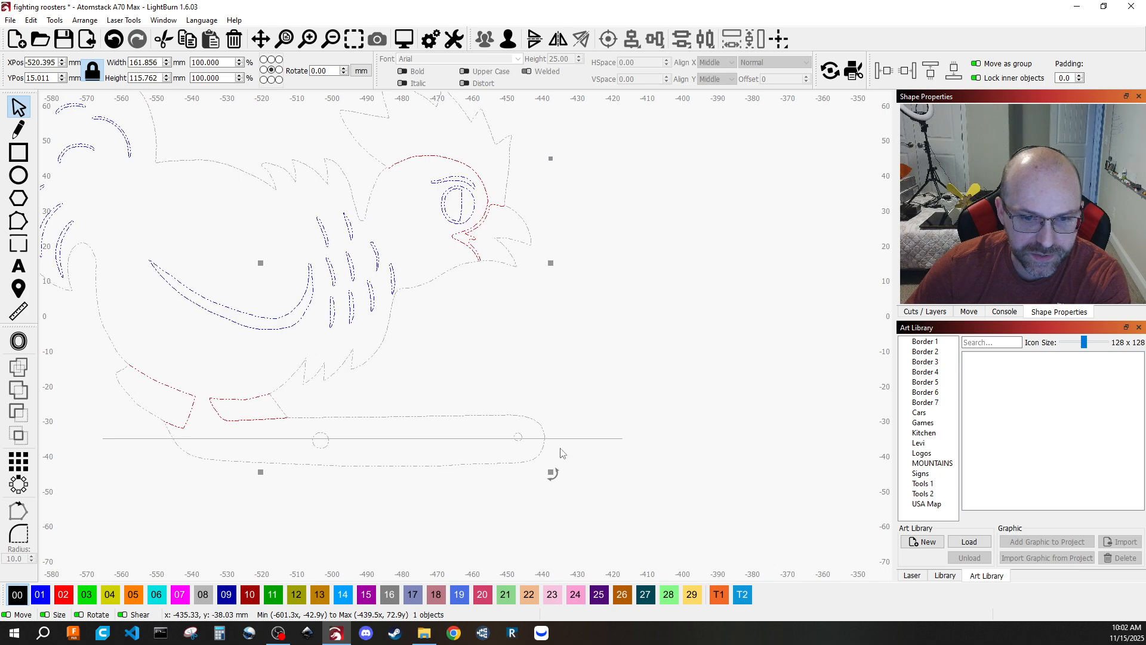
pyautogui.moveTo(553, 474)
pyautogui.mouseDown()
pyautogui.moveTo(555, 484)
pyautogui.moveTo(536, 474)
pyautogui.mouseUp()
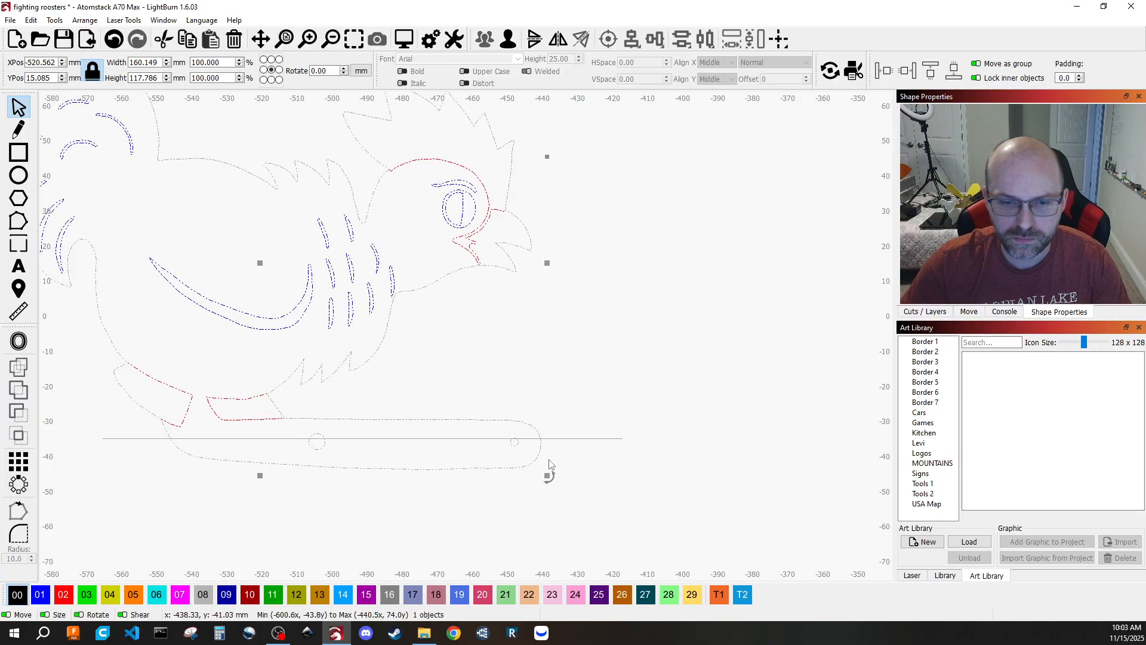
pyautogui.click(618, 483)
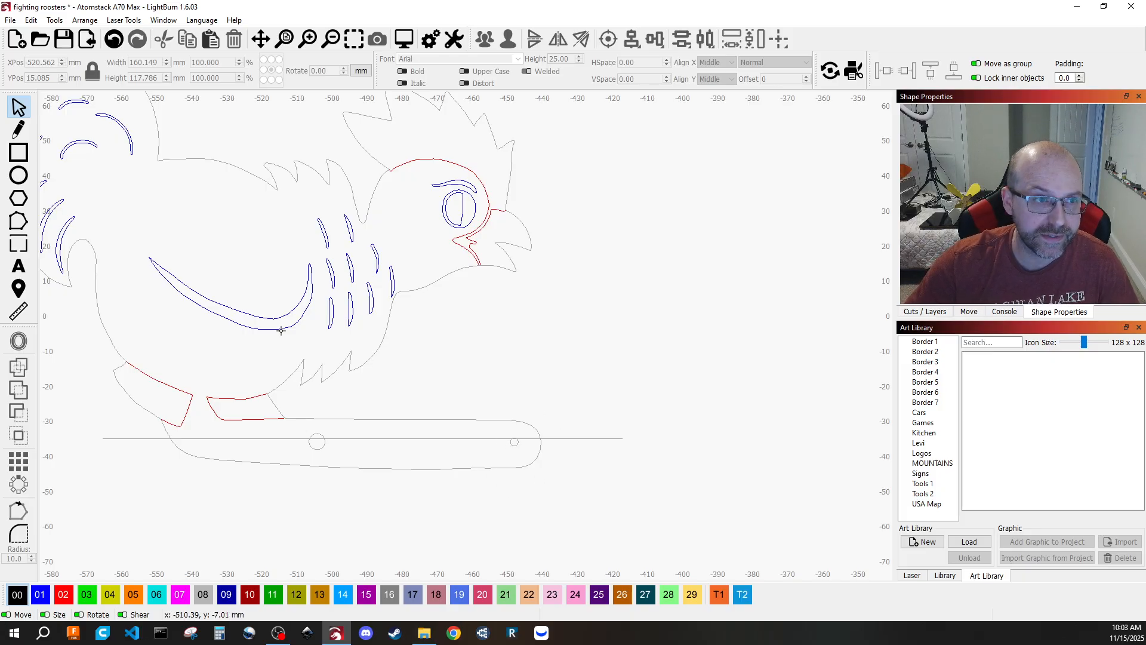
# - Draw a vertical line about 18 mm long straight up from the center of the small hole in the base bar
pyautogui.click(19, 134)
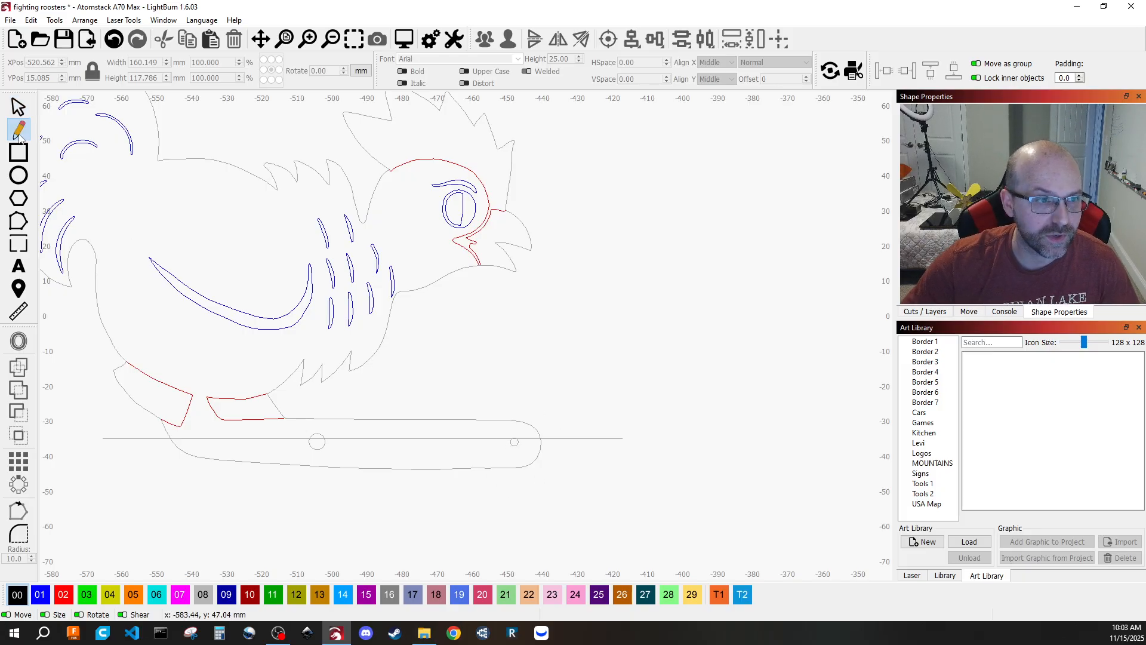
pyautogui.click(515, 443)
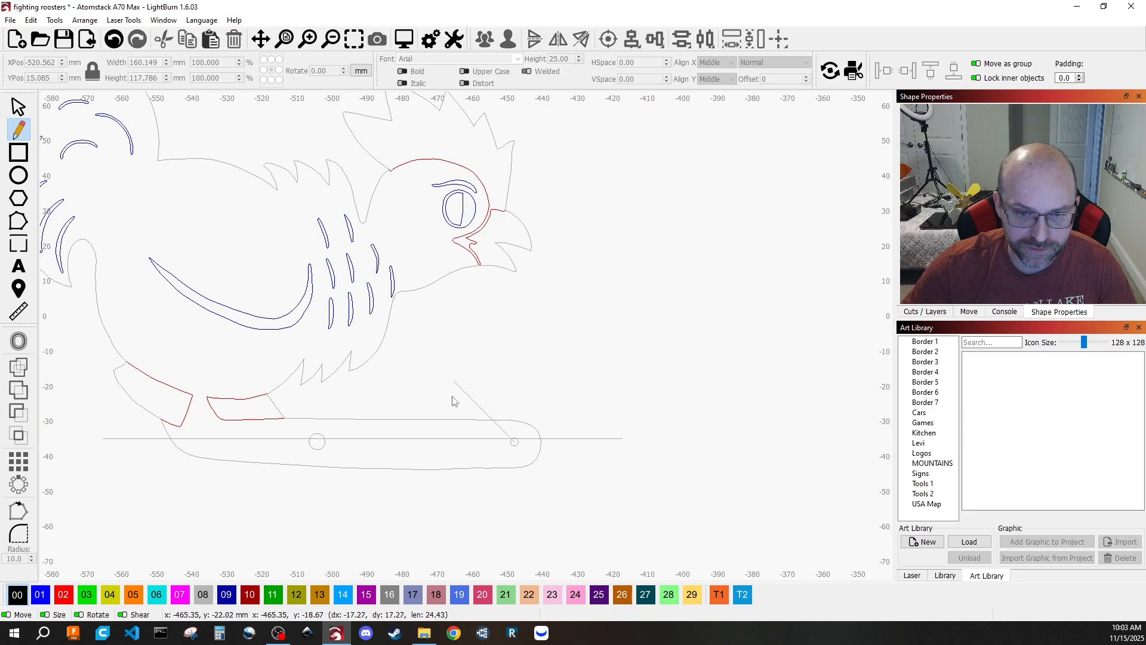
pyautogui.keyDown('shift'); pyautogui.click(523, 378); pyautogui.keyUp('shift')
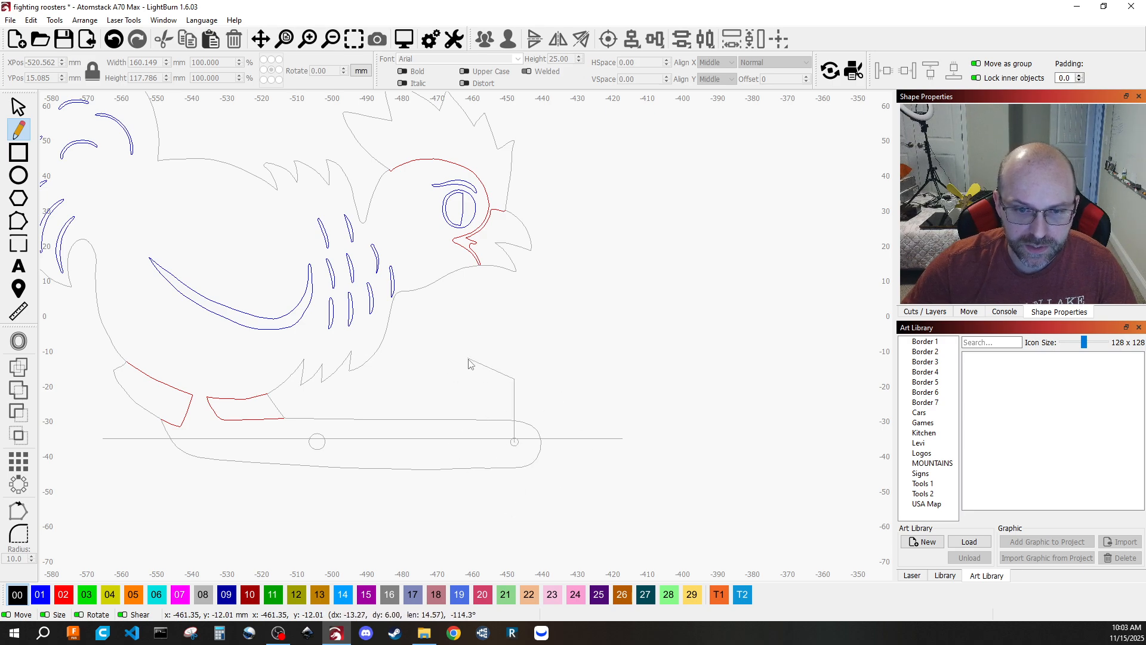
pyautogui.press('Escape')
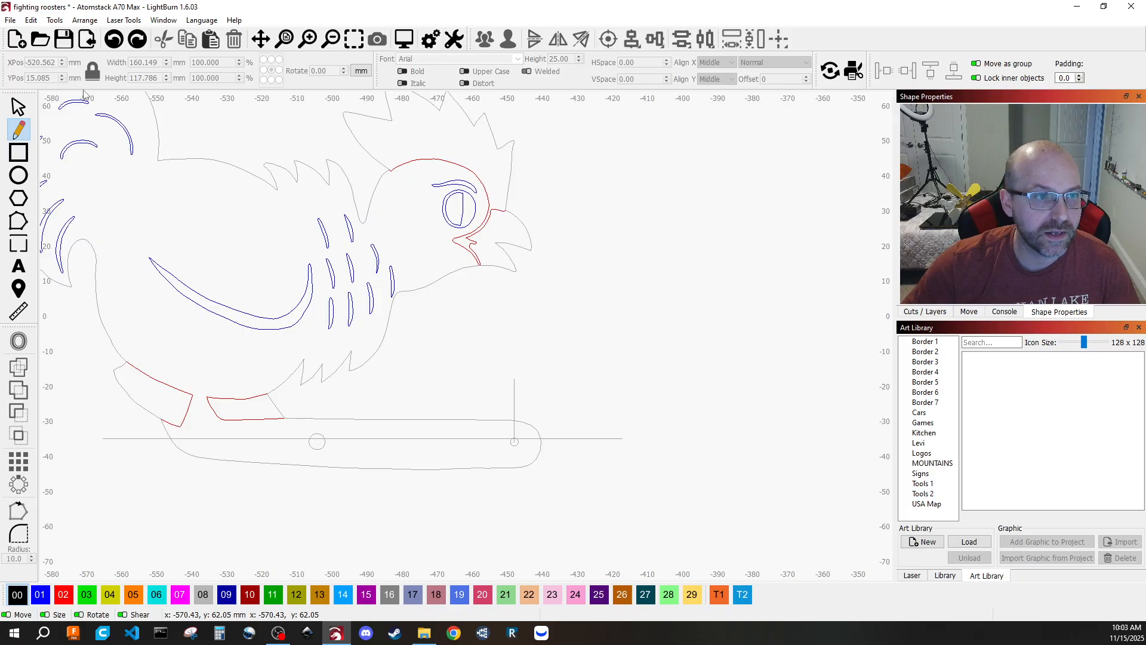
pyautogui.press('Escape')
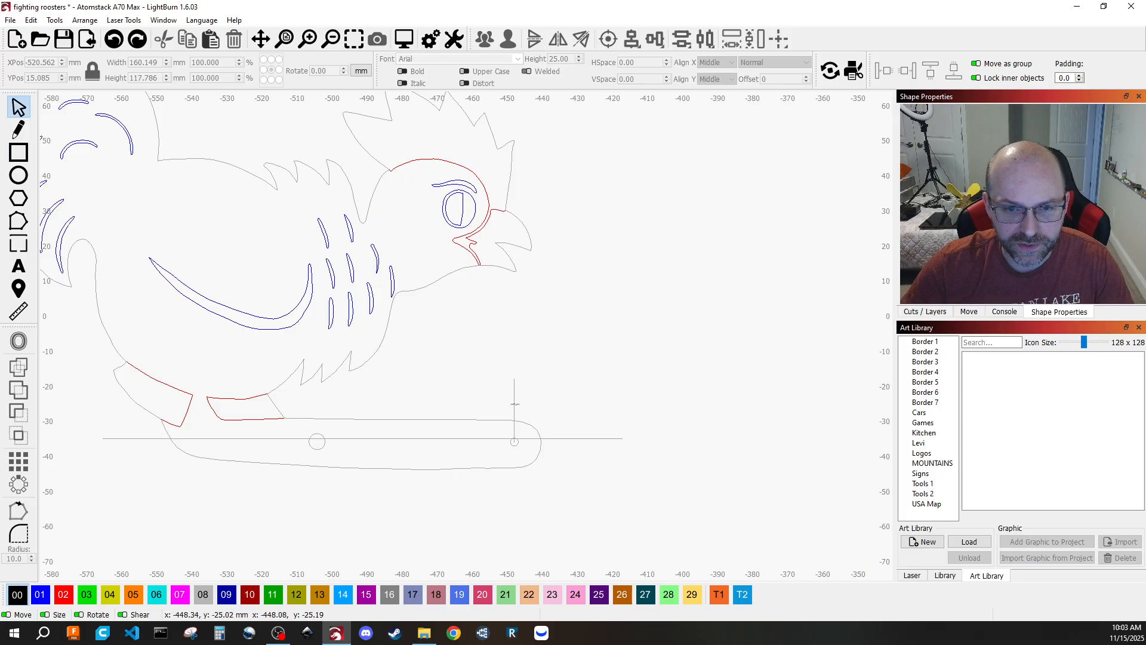
# - Duplicate the vertical line and offset the copy 5 mm to the left, at X -453.079
pyautogui.click(514, 409)
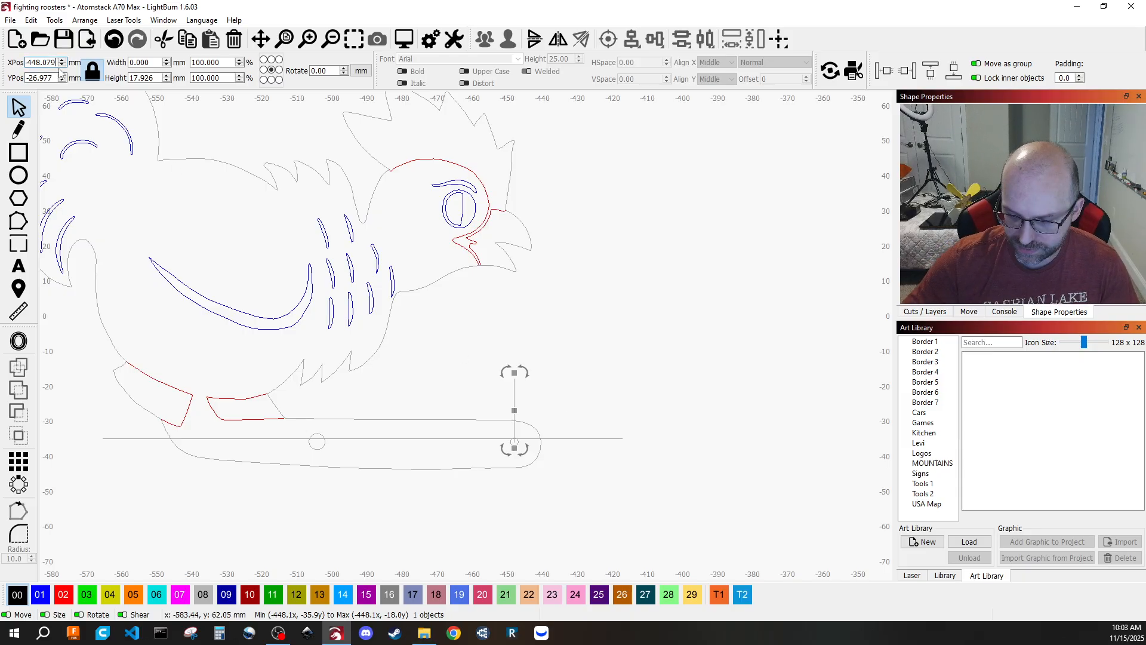
pyautogui.write('5')
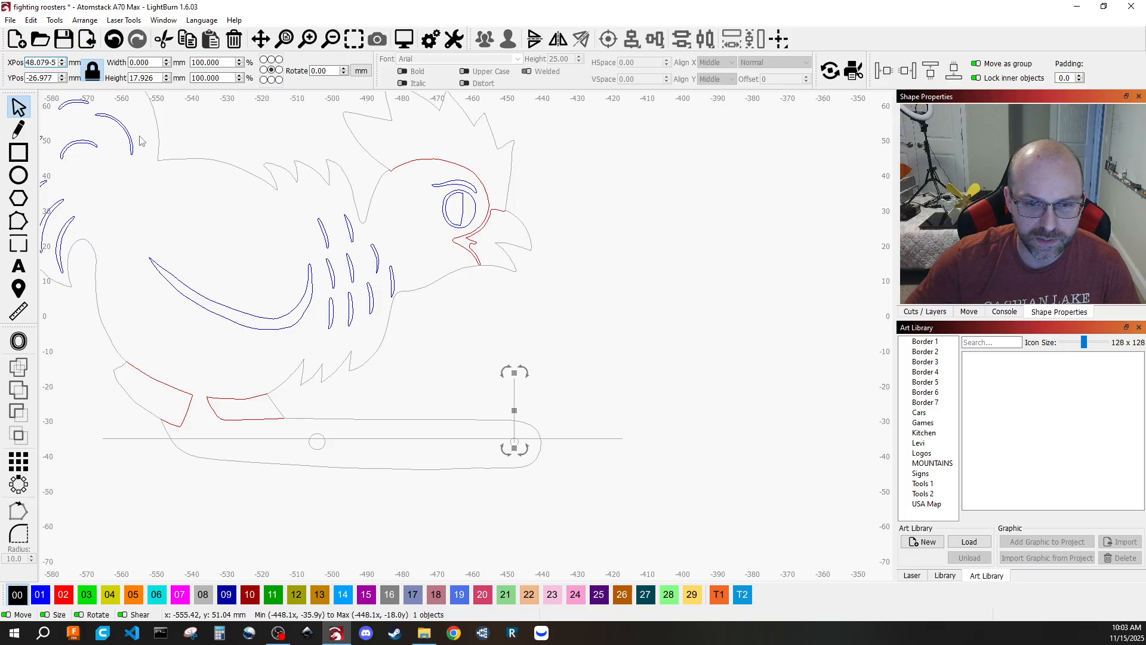
pyautogui.press('Return')
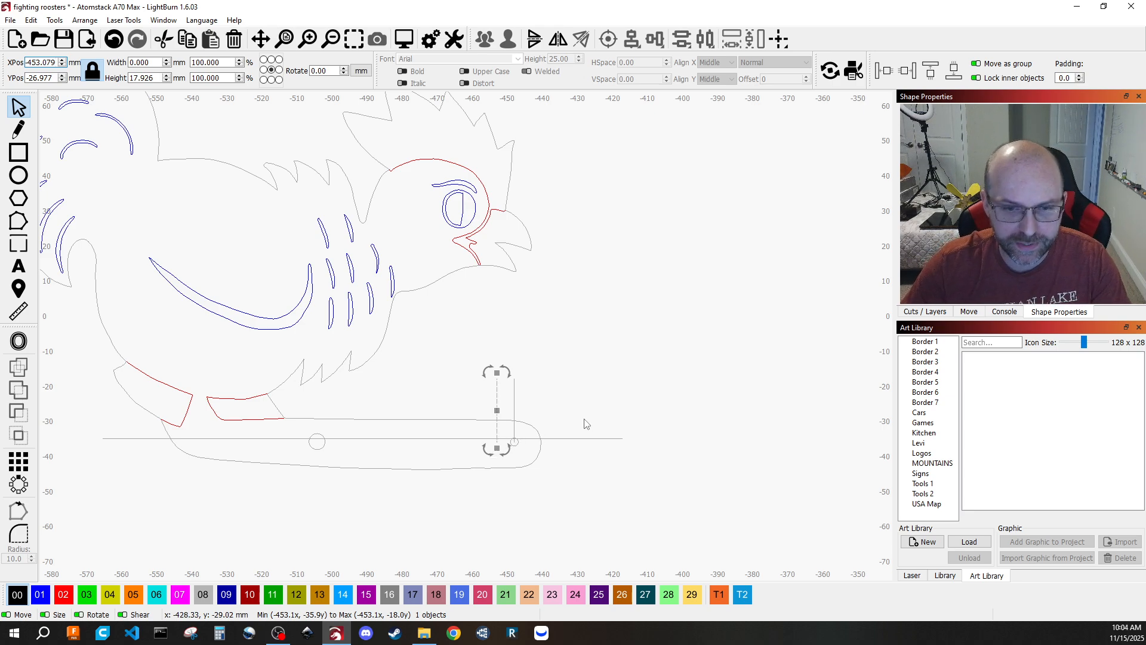
pyautogui.click(598, 395)
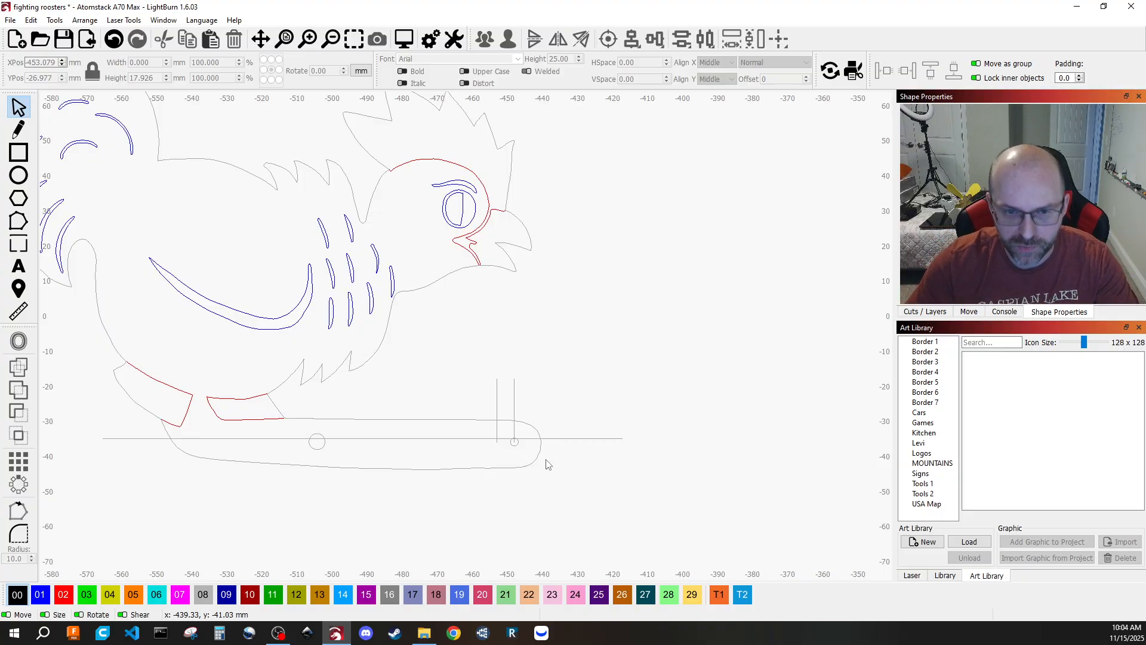
# - Ungroup the rooster and select its body outline together with the small hole near the base bar's rounded end
pyautogui.click(531, 465)
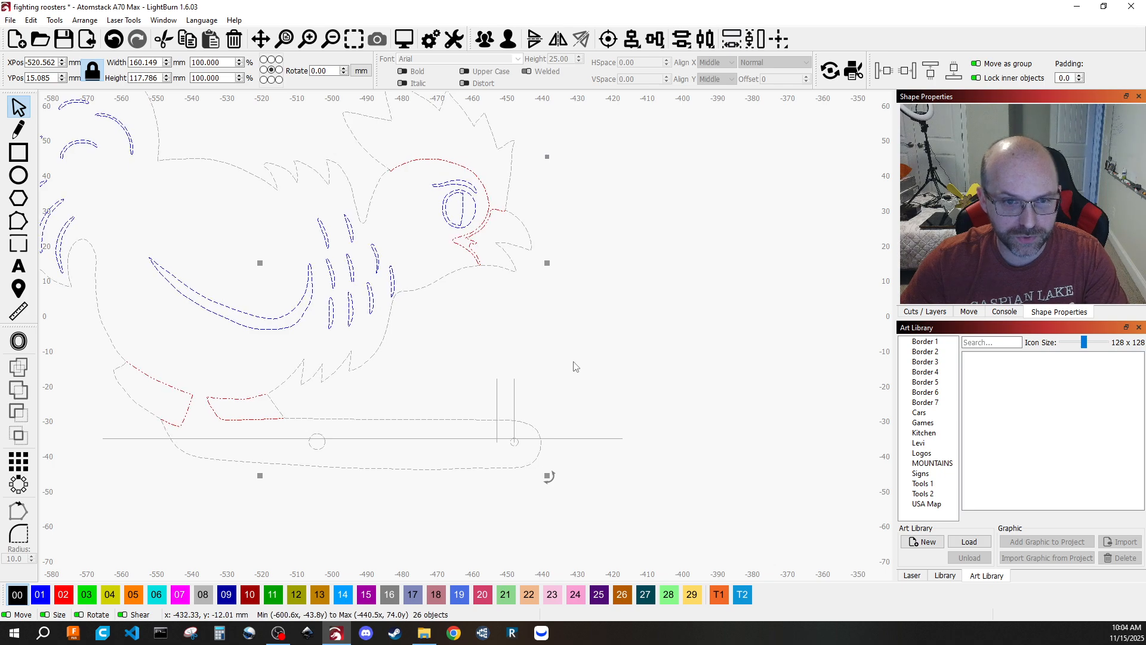
pyautogui.click(627, 375)
pyautogui.click(526, 468)
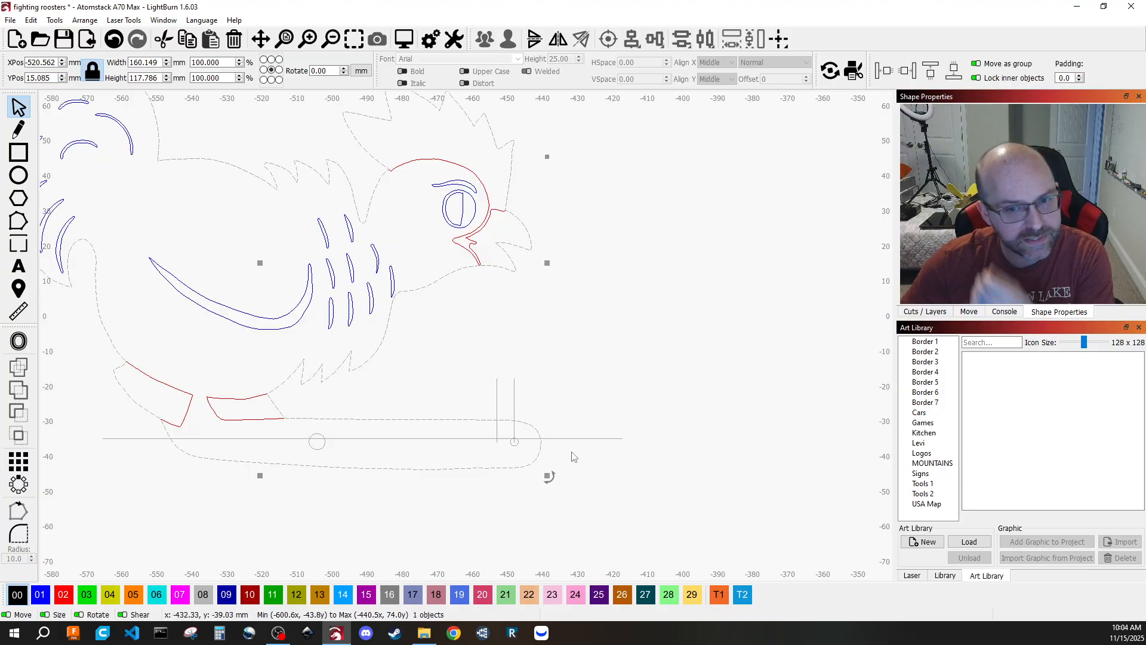
pyautogui.keyDown('shift'); pyautogui.click(516, 446); pyautogui.keyUp('shift')
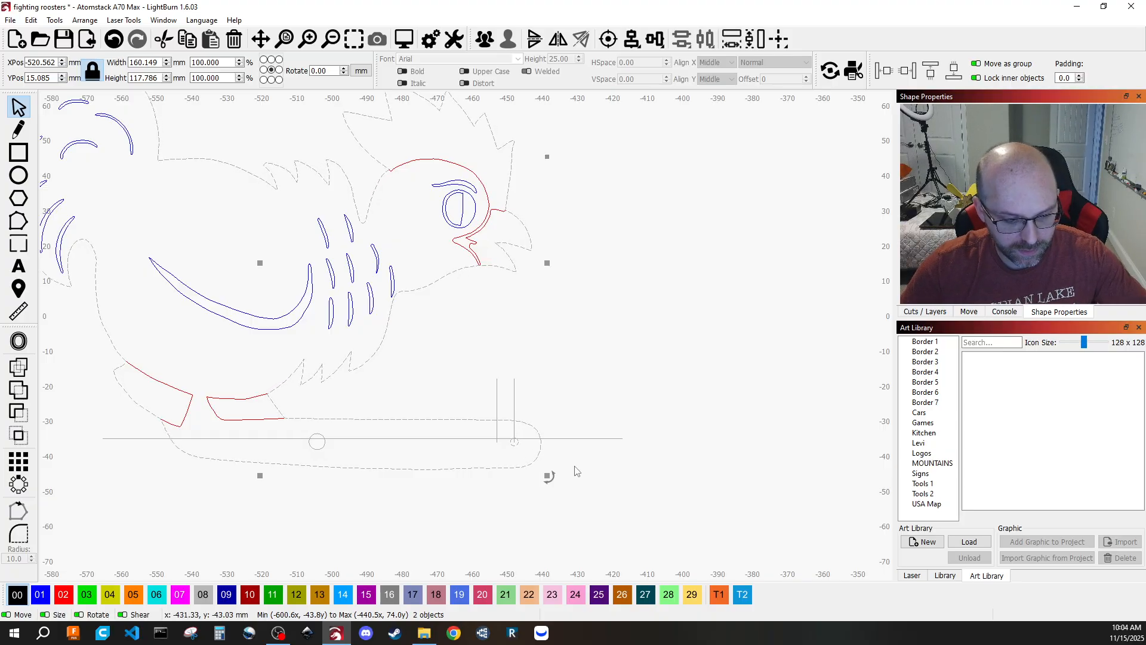
# - Switch the selected shapes to node editing and select the nodes around the base bar's rounded end
pyautogui.hotkey('ctrl', '`')
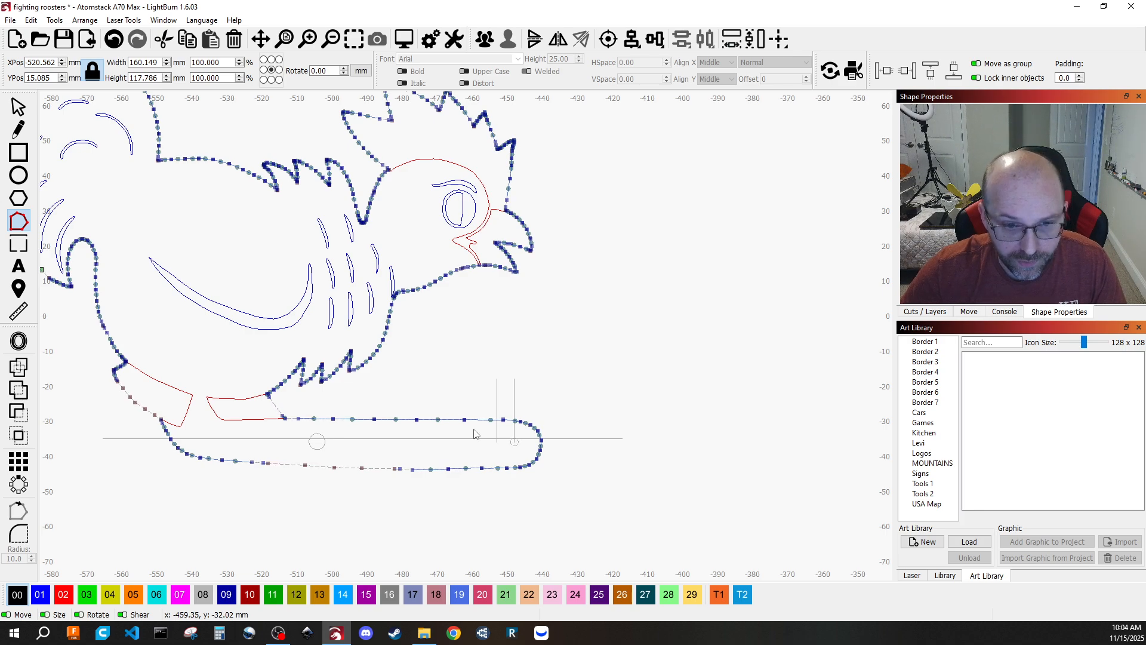
pyautogui.scroll(5, 502, 452)
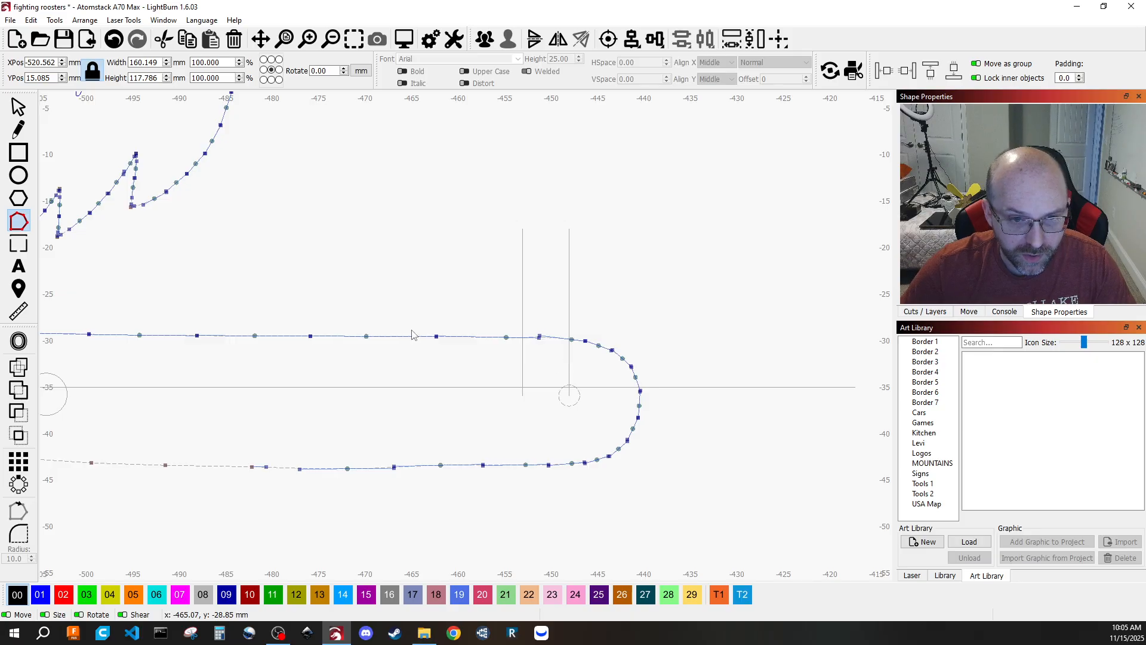
pyautogui.moveTo(464, 296); pyautogui.dragTo(692, 497)
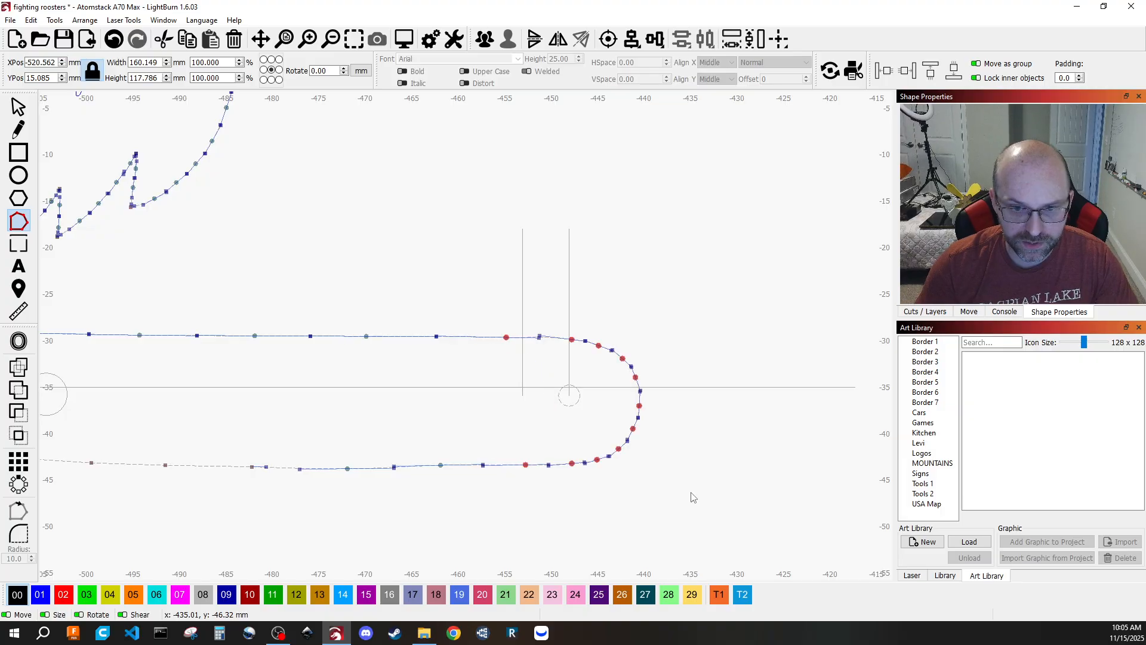
# - Try shifting the selected nodes of the base bar's rounded end 10 mm to the left and back
pyautogui.press('Left')
pyautogui.press('Right')
pyautogui.press('Right')
pyautogui.press('Left')
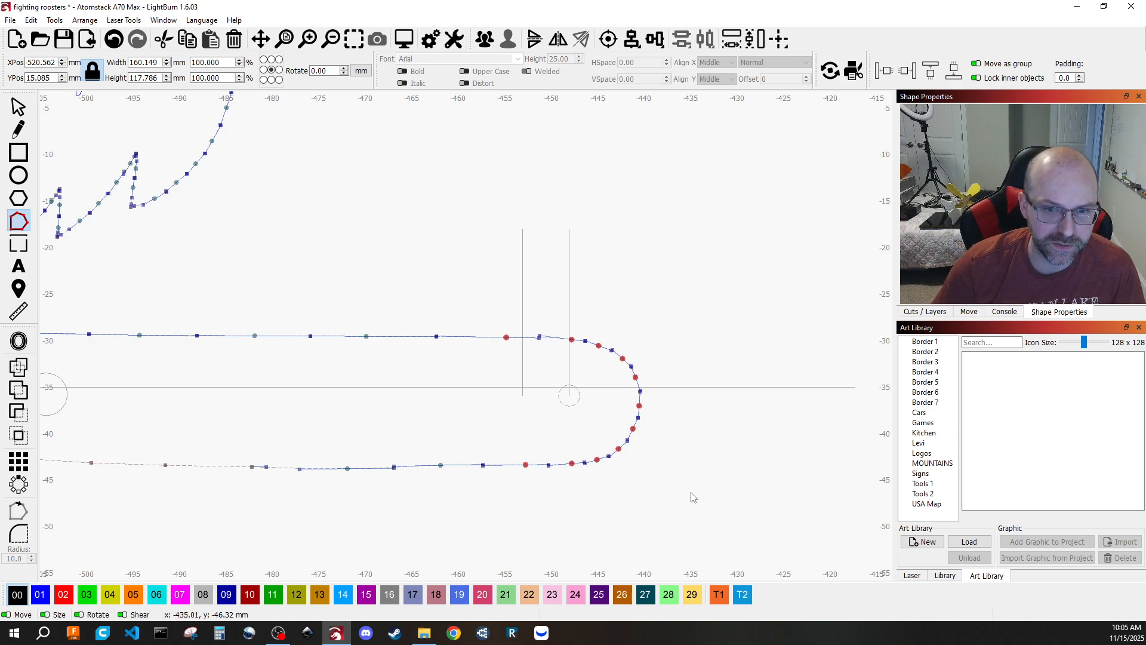
pyautogui.press('Left')
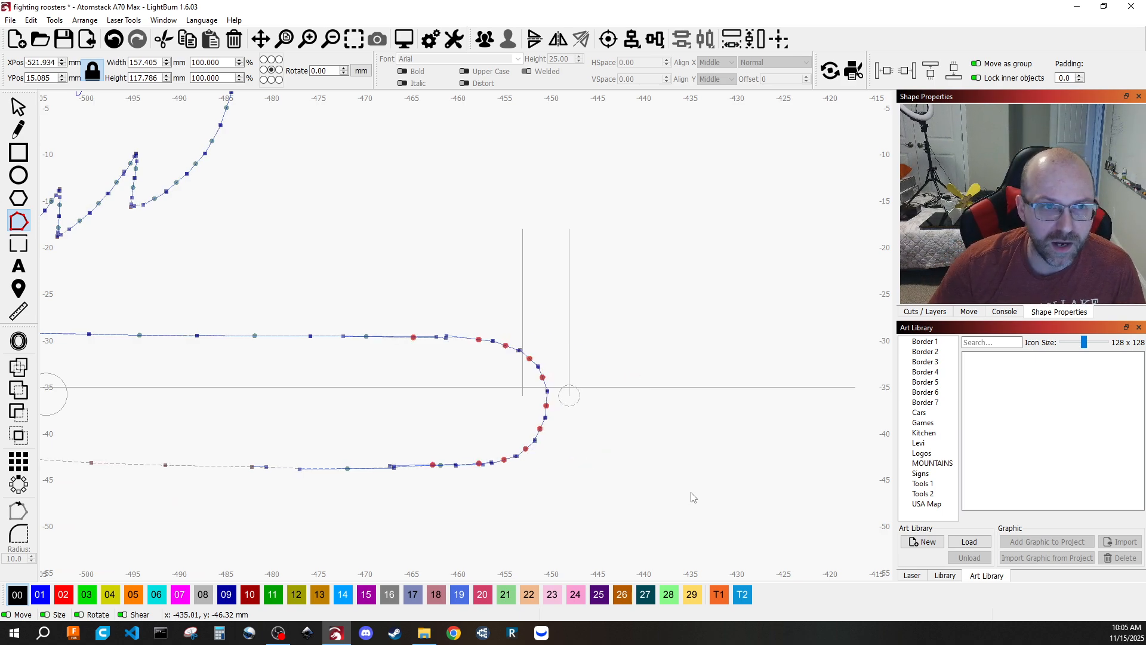
pyautogui.hotkey('ctrl', 'z')
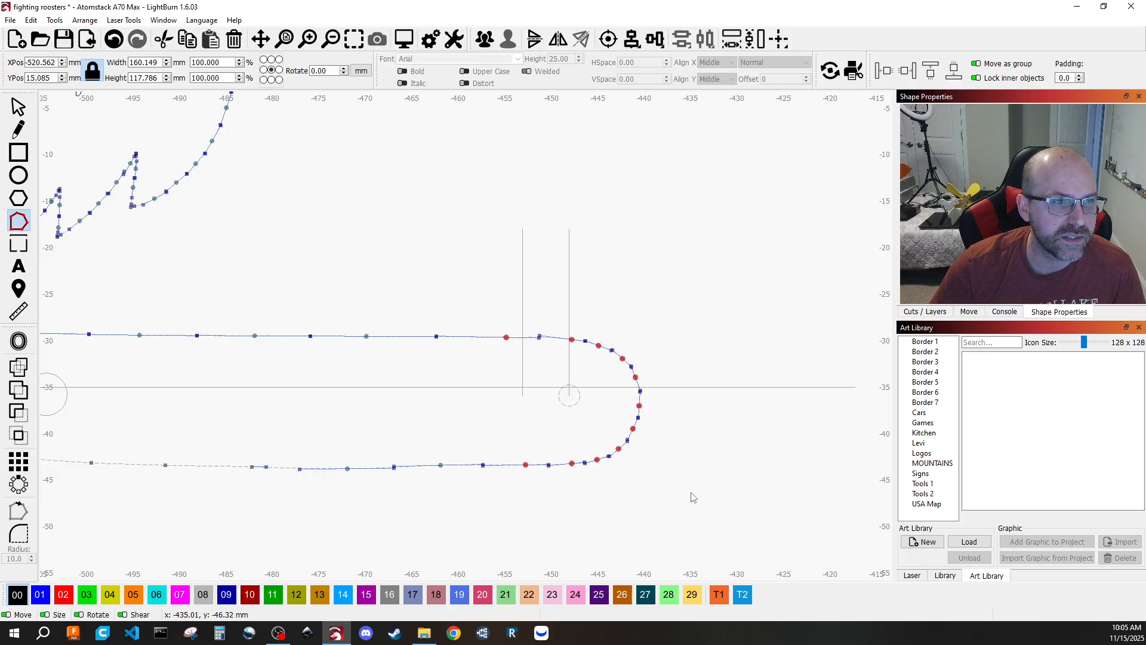
pyautogui.press('Left')
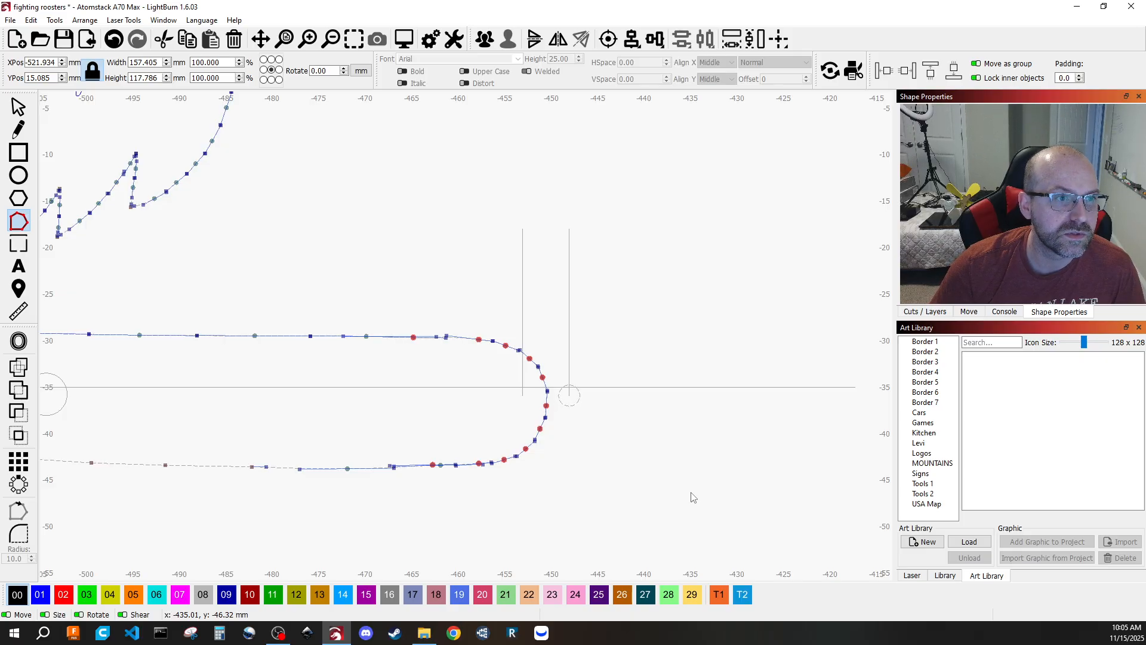
pyautogui.press('Left')
pyautogui.press('Right')
pyautogui.press('Right')
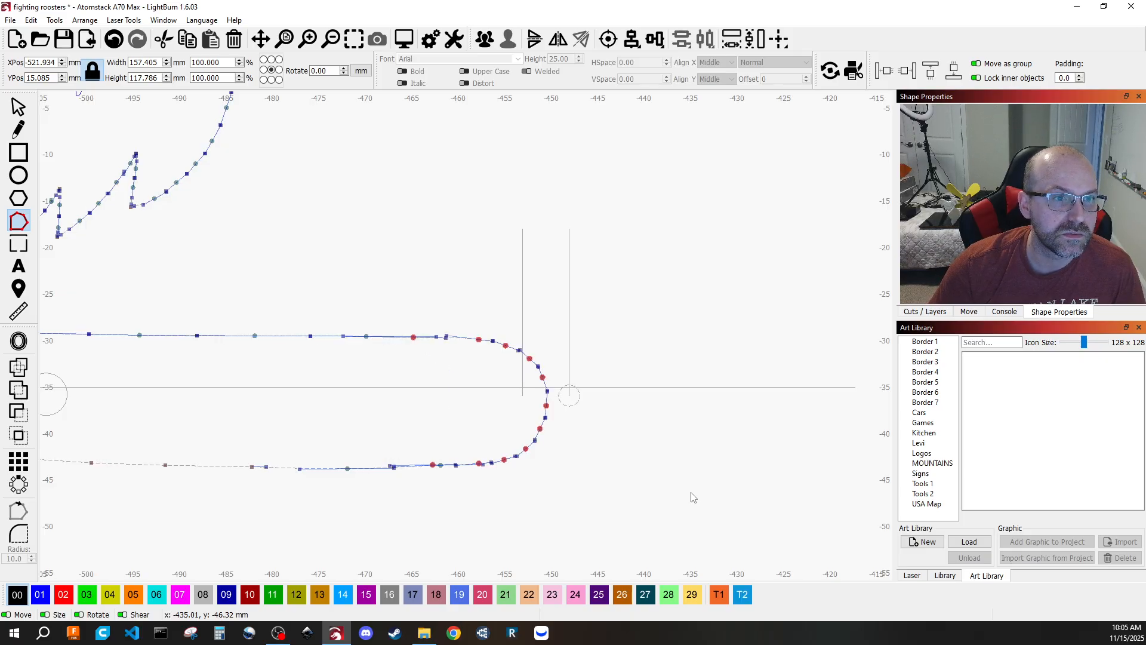
pyautogui.press('Left')
pyautogui.press('Right')
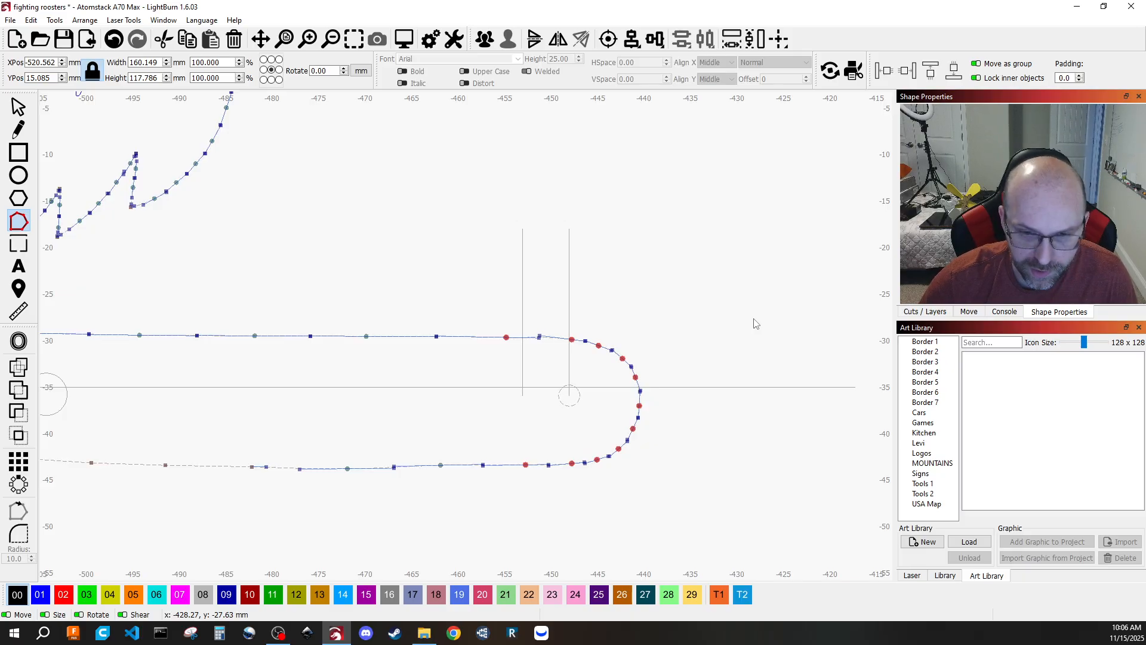
# - Try nudging the base bar's rounded end left in small increments up to 10 mm, returning it to its starting position
pyautogui.press('Left')
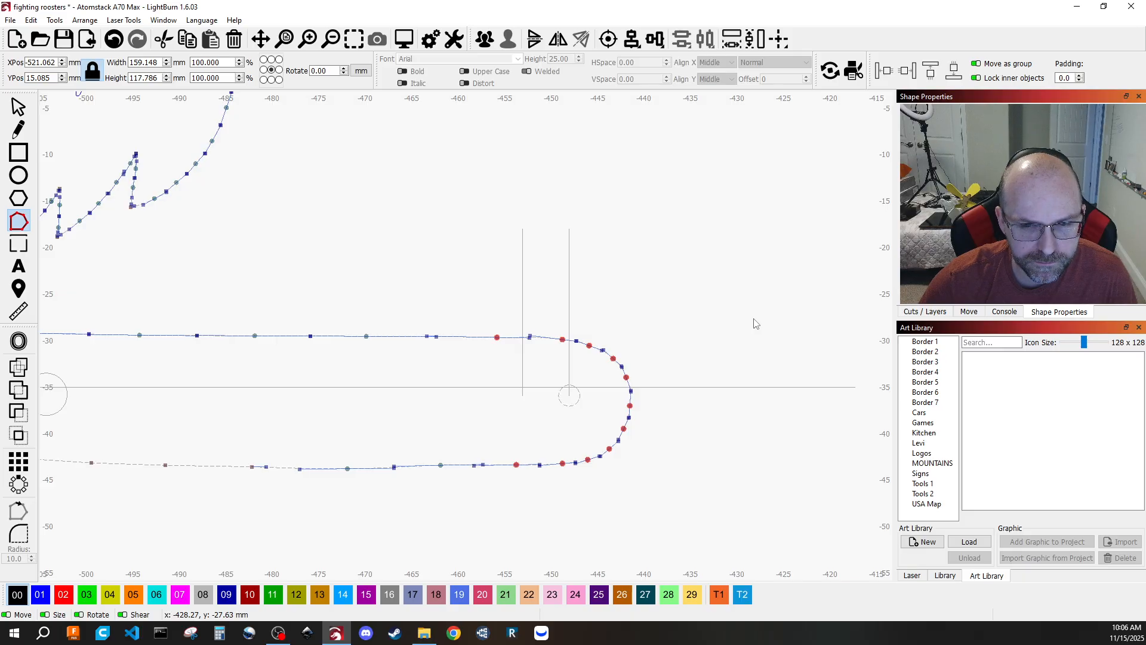
pyautogui.press('Right')
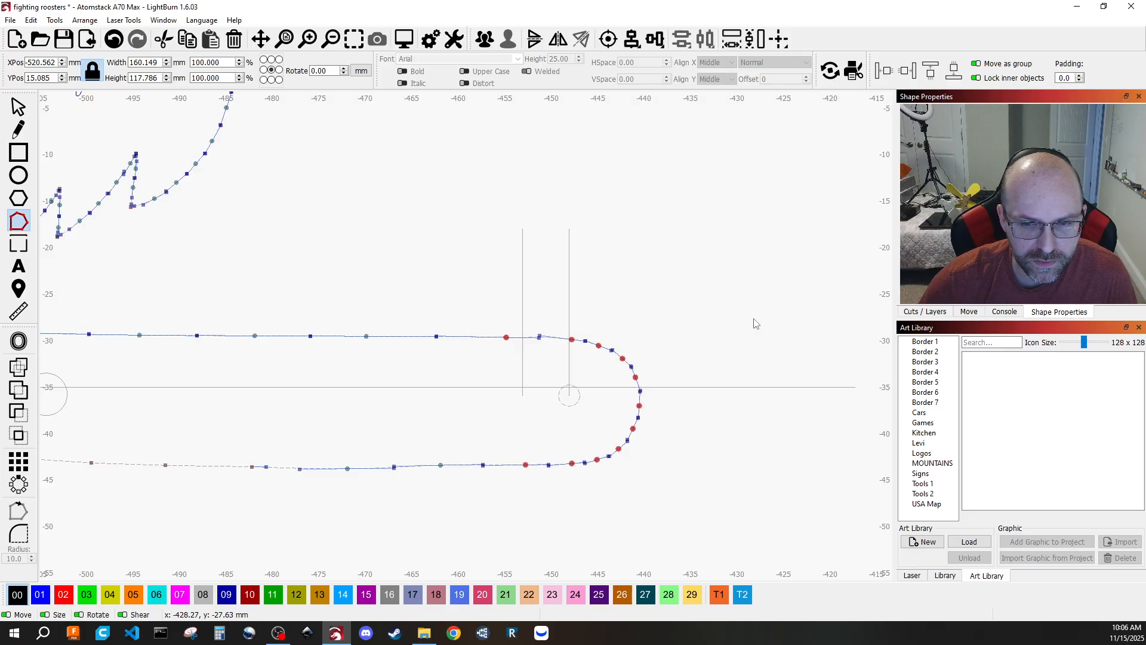
pyautogui.press('Left')
pyautogui.press('Left')
pyautogui.press('Left')
pyautogui.press('Left')
pyautogui.press('Left')
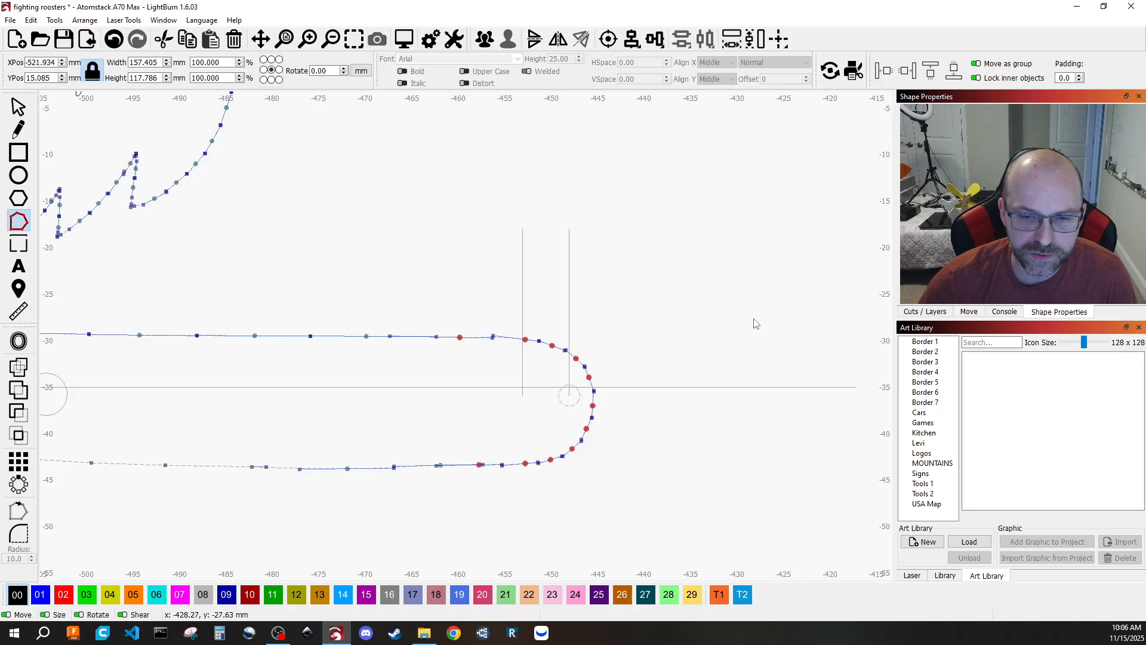
pyautogui.press('Left')
pyautogui.press('Left')
pyautogui.press('Left')
pyautogui.press('Left')
pyautogui.press('Left')
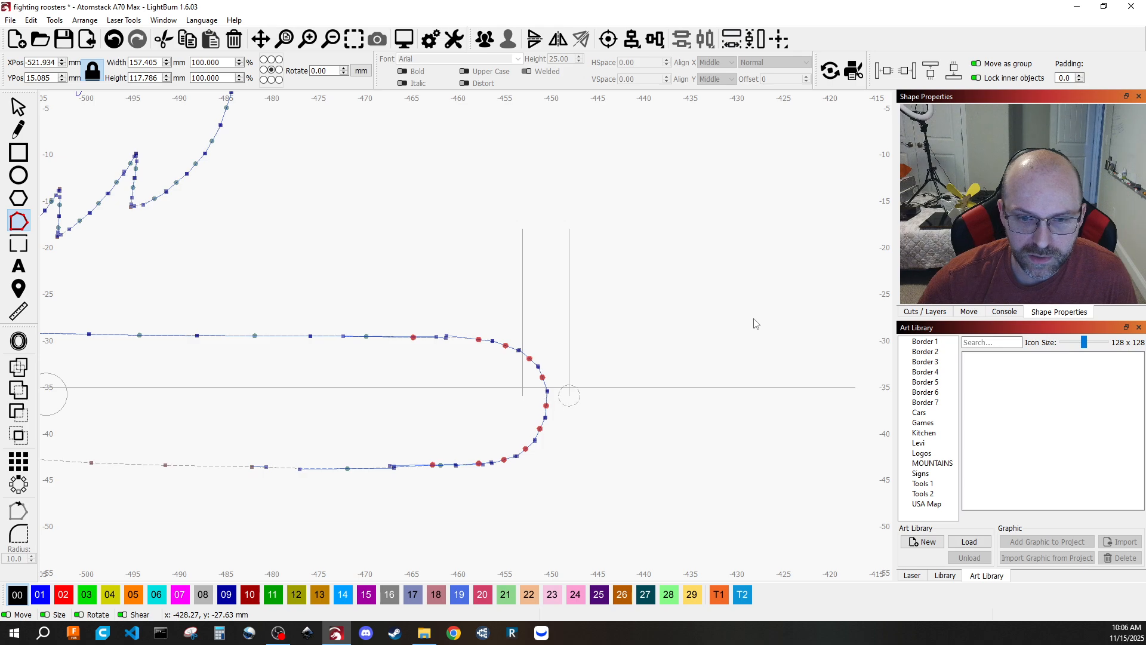
pyautogui.press('Right')
pyautogui.press('Right')
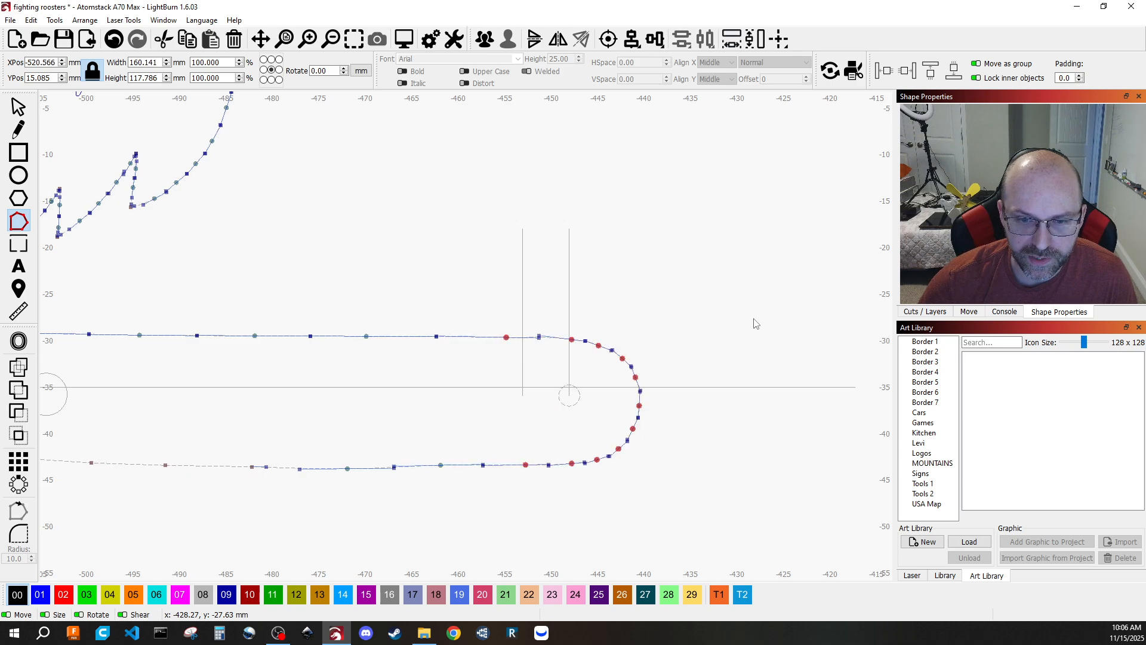
# - Undo the series of node shifts on the base bar's rounded end
pyautogui.hotkey('ctrl', 'z')
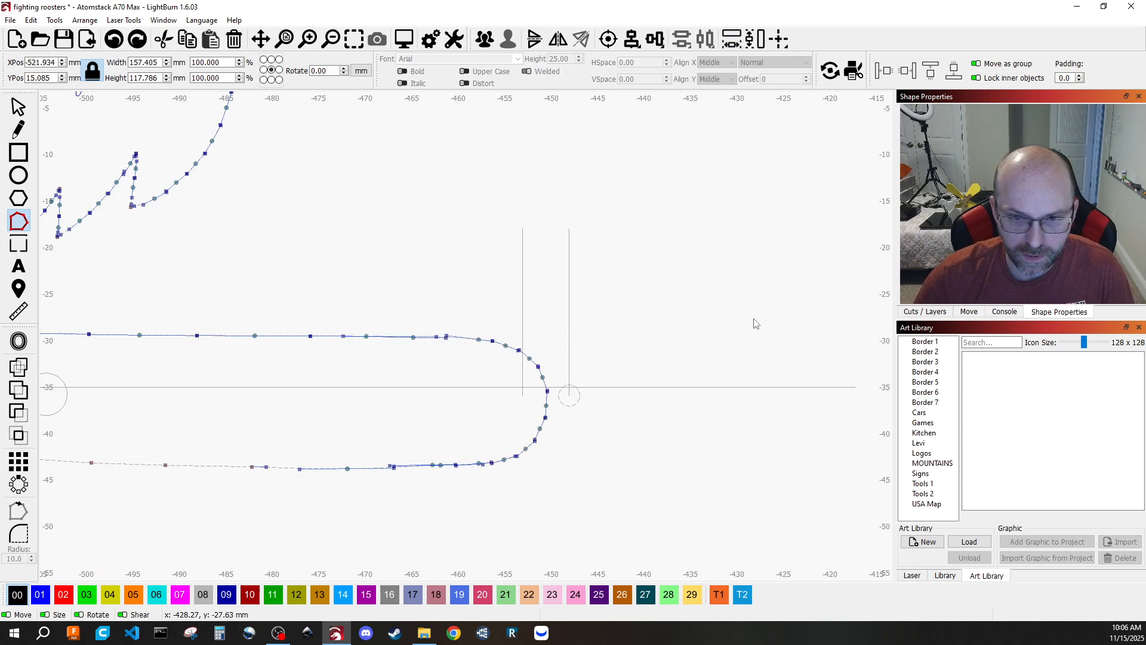
pyautogui.hotkey('ctrl', 'z')
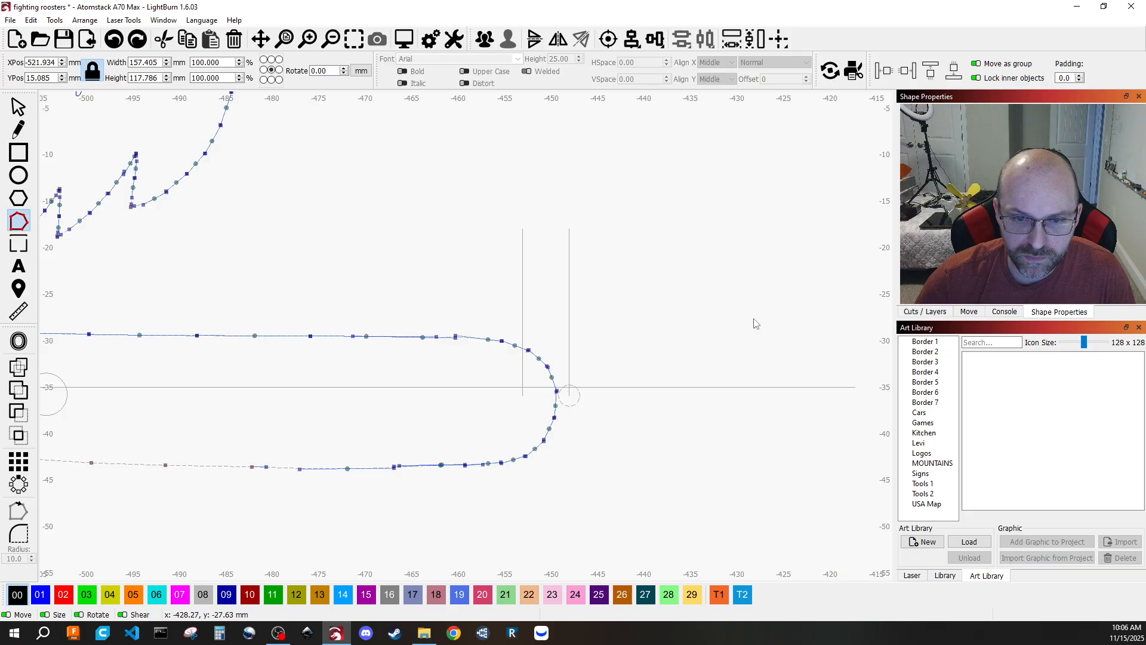
pyautogui.hotkey('ctrl', 'z')
pyautogui.hotkey('ctrl', 'z')
pyautogui.hotkey('ctrl', 'z')
pyautogui.hotkey('ctrl', 'z')
pyautogui.hotkey('ctrl', 'z')
pyautogui.hotkey('ctrl', 'z')
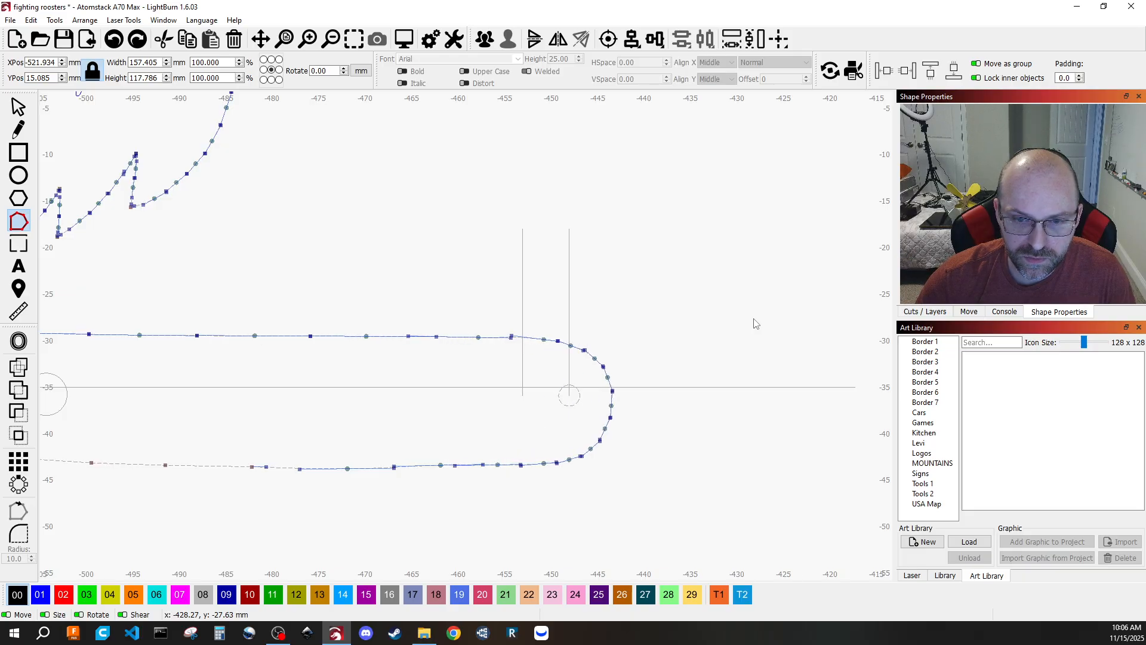
pyautogui.hotkey('ctrl', 'z')
pyautogui.hotkey('ctrl', 'z')
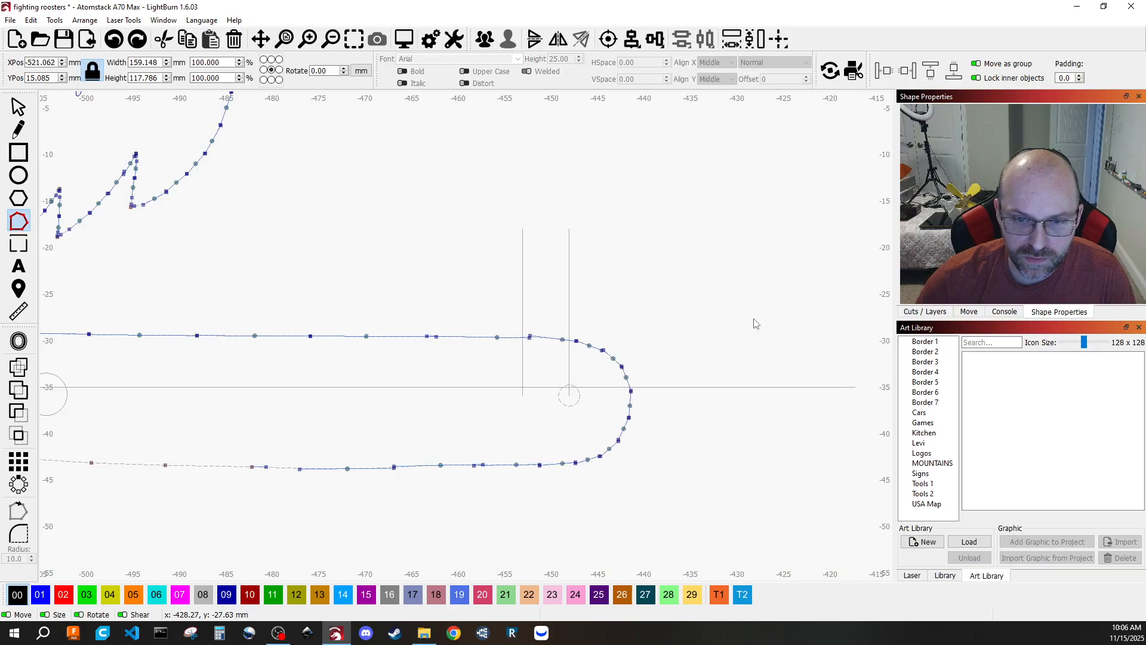
pyautogui.hotkey('ctrl', 'z')
pyautogui.hotkey('ctrl', 'z')
pyautogui.hotkey('ctrl', 'z')
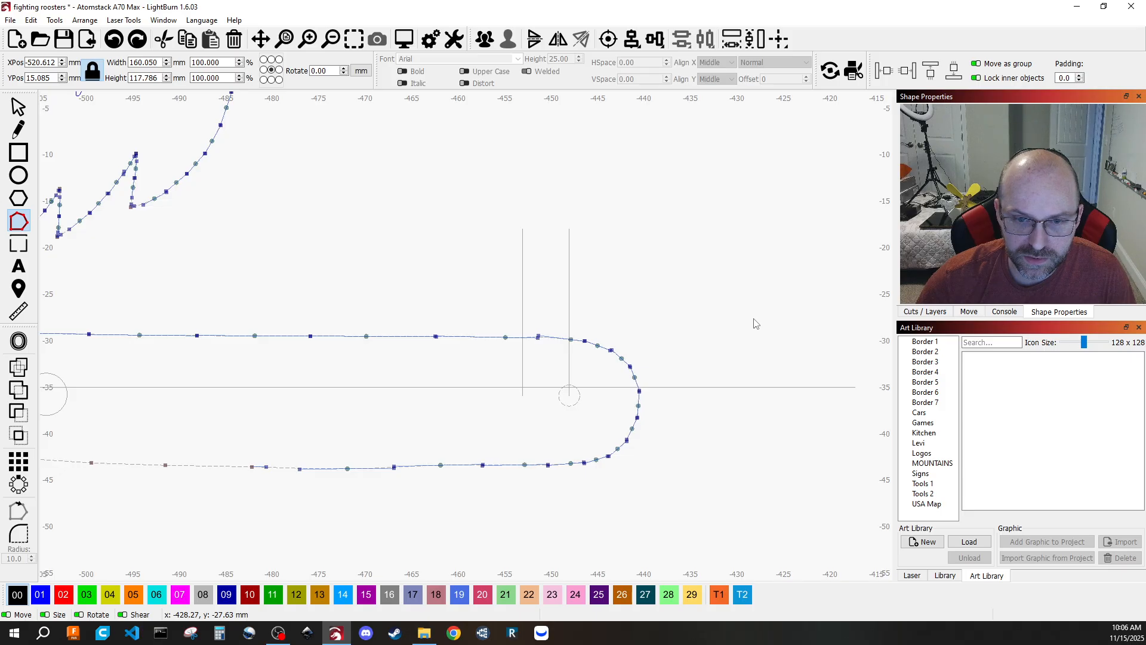
pyautogui.hotkey('ctrl', 'z')
pyautogui.hotkey('ctrl', 'y')
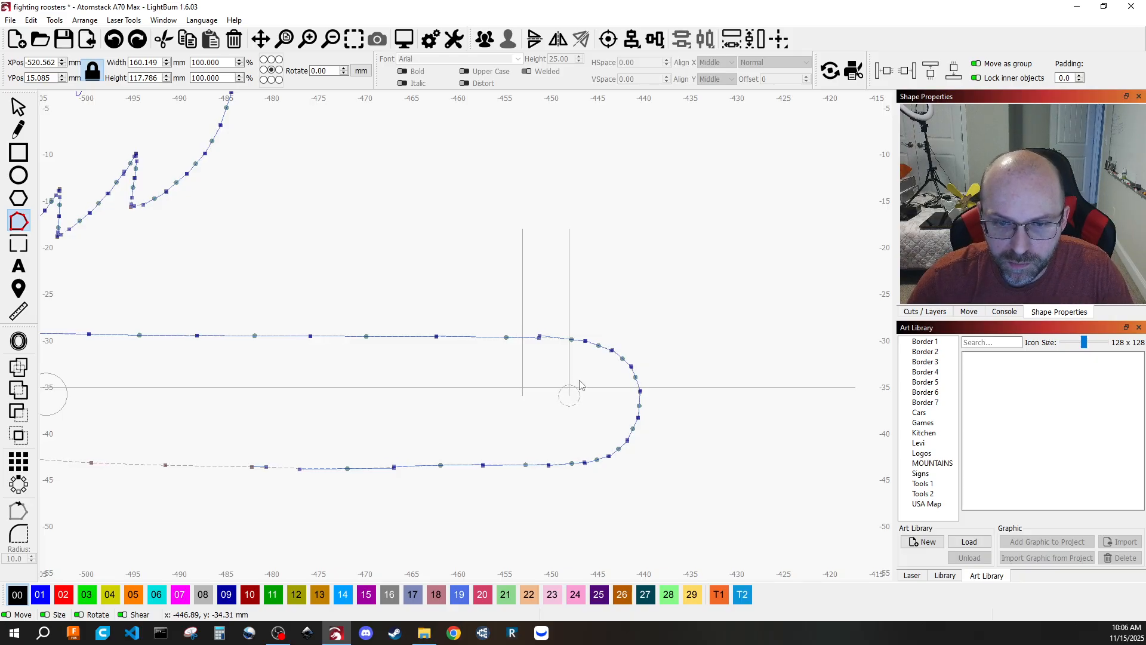
# - Try deleting three nodes together on the base bar's straight edges beside the rounded end, and undo the deletion
pyautogui.click(437, 336)
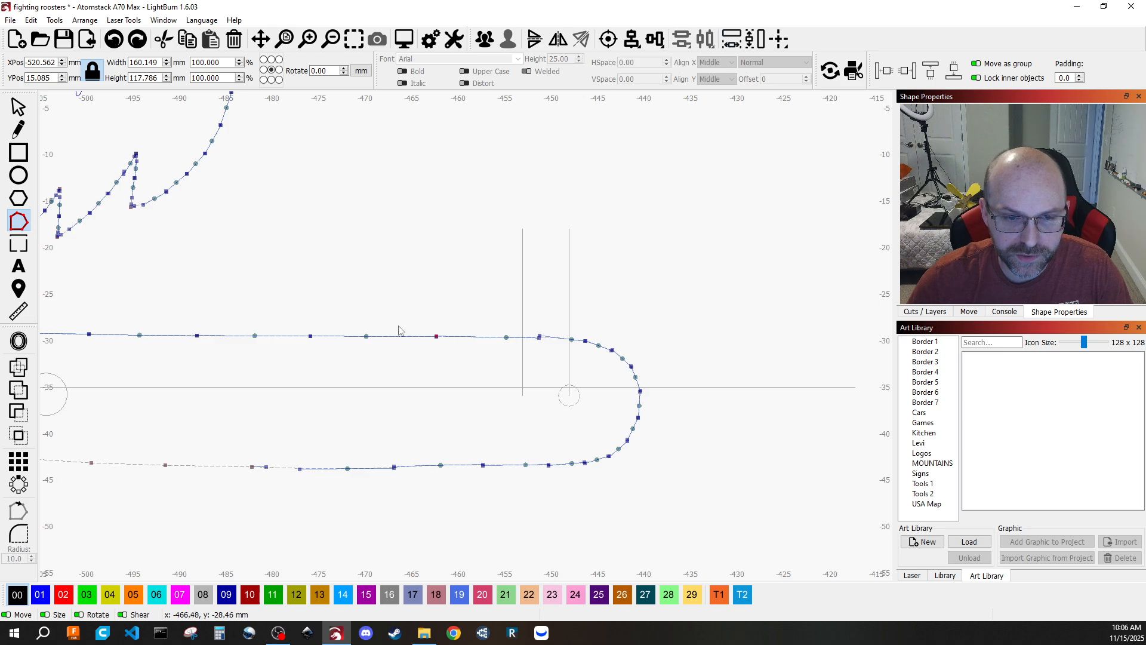
pyautogui.moveTo(345, 308); pyautogui.dragTo(501, 485)
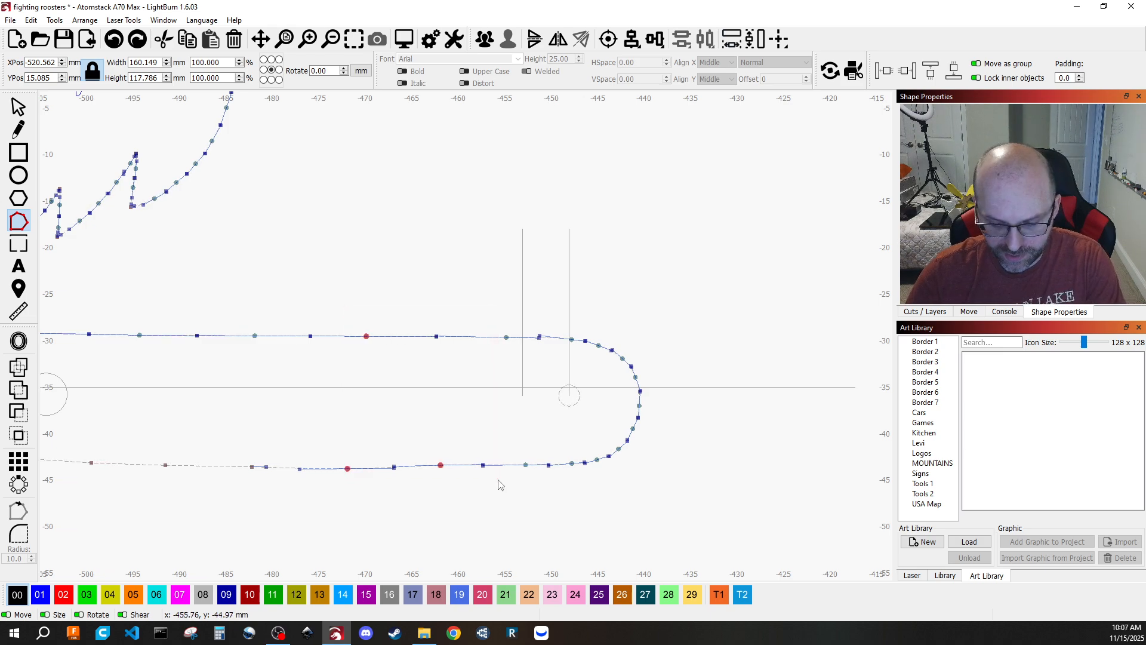
pyautogui.press('Delete')
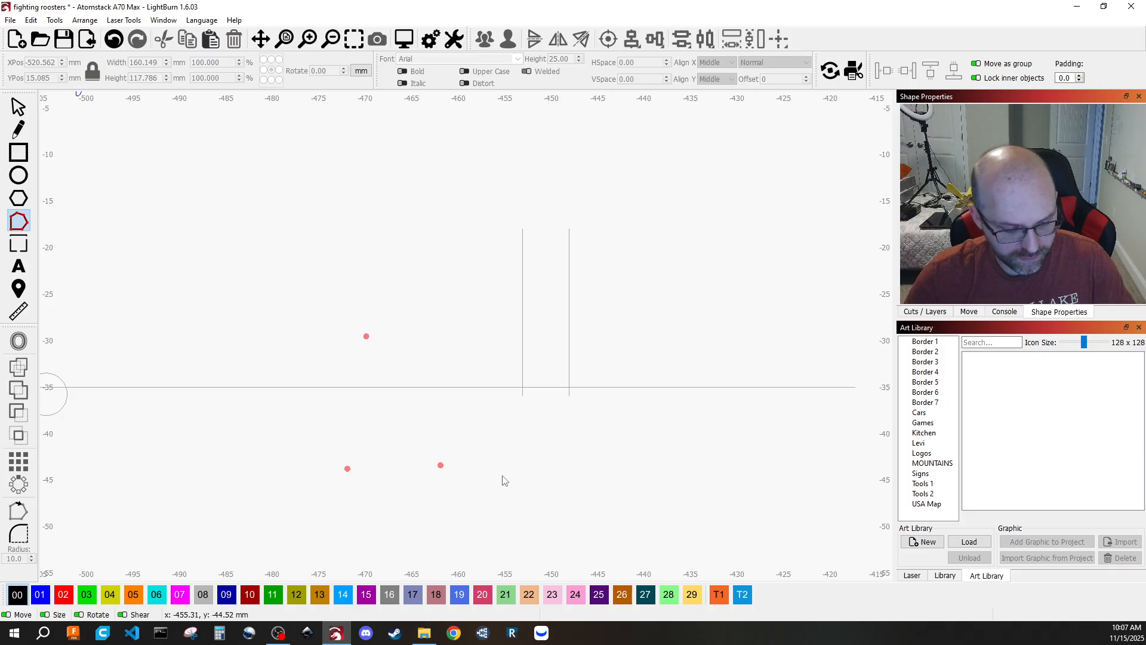
pyautogui.hotkey('ctrl', 'z')
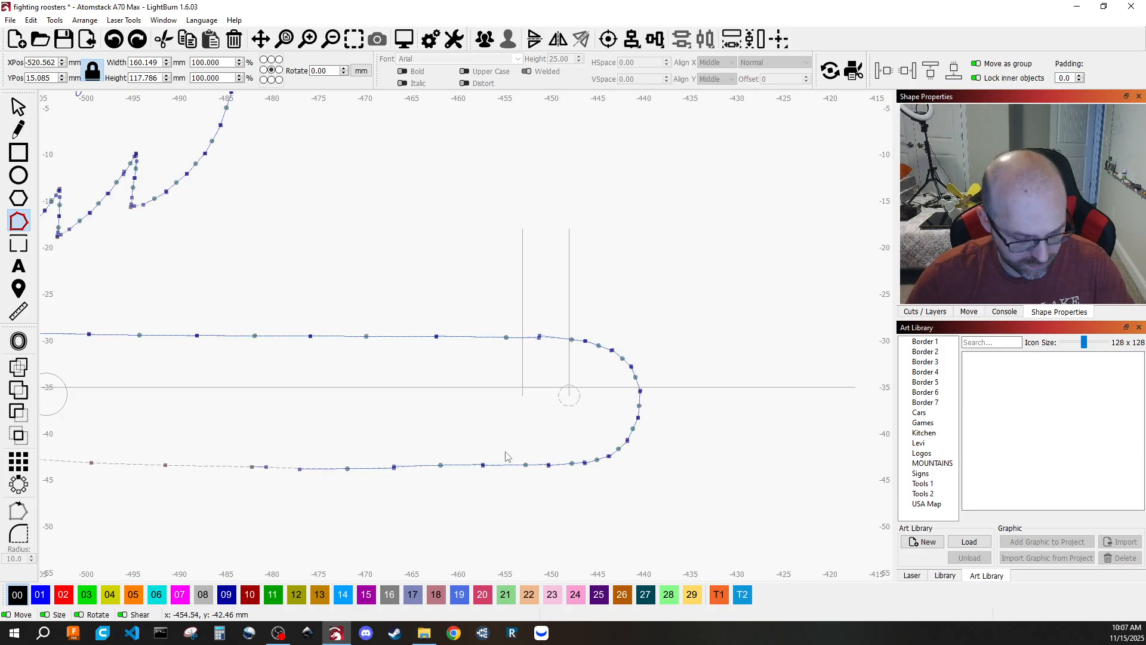
# - Delete one node on the base bar's upper edge and two on its lower edge, just before the rounded end
pyautogui.moveTo(351, 300); pyautogui.dragTo(507, 494)
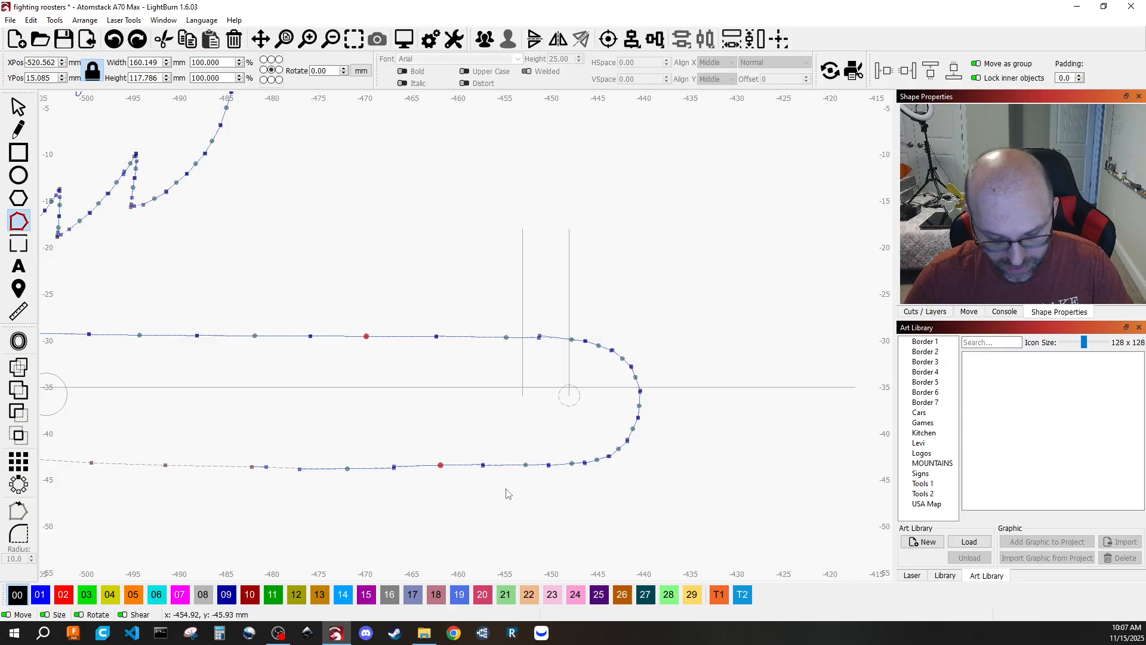
pyautogui.press('Delete')
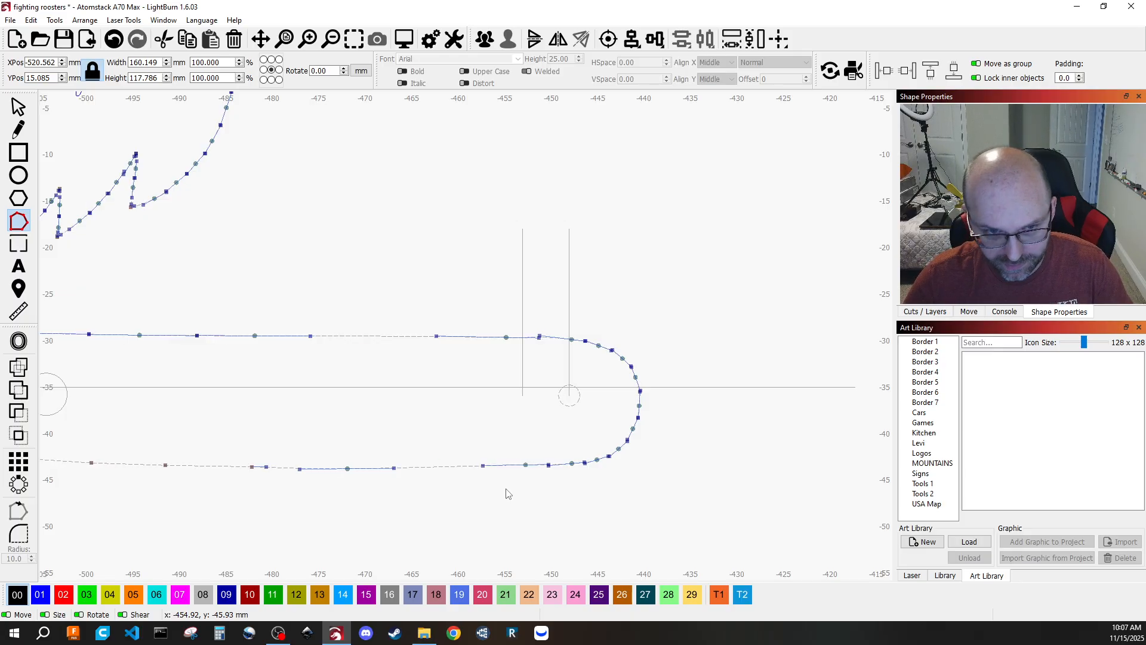
pyautogui.click(347, 469)
pyautogui.press('Delete')
# - Select all nodes around the base bar's rounded end and shift them 5 mm to the left
pyautogui.moveTo(411, 306); pyautogui.dragTo(703, 498)
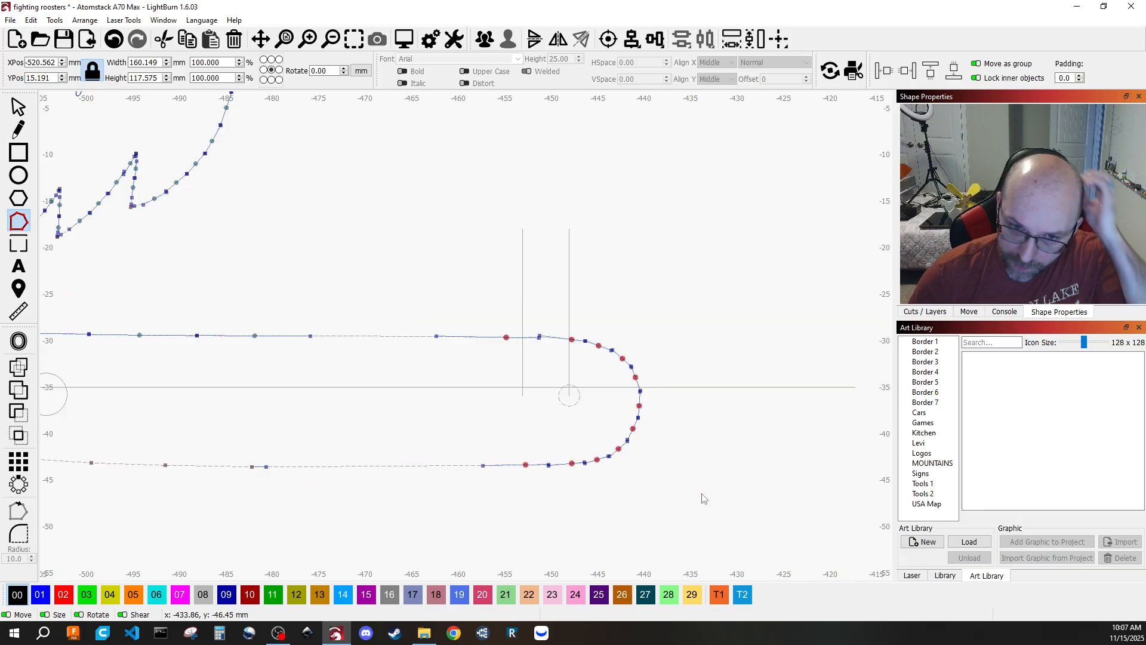
pyautogui.press('Left')
pyautogui.press('Left')
pyautogui.press('Left')
pyautogui.press('Left')
pyautogui.press('Left')
# - Select the small hole as a whole shape outside node editing and move it 5 mm left onto the other vertical guide line
pyautogui.click(641, 439)
pyautogui.click(565, 406)
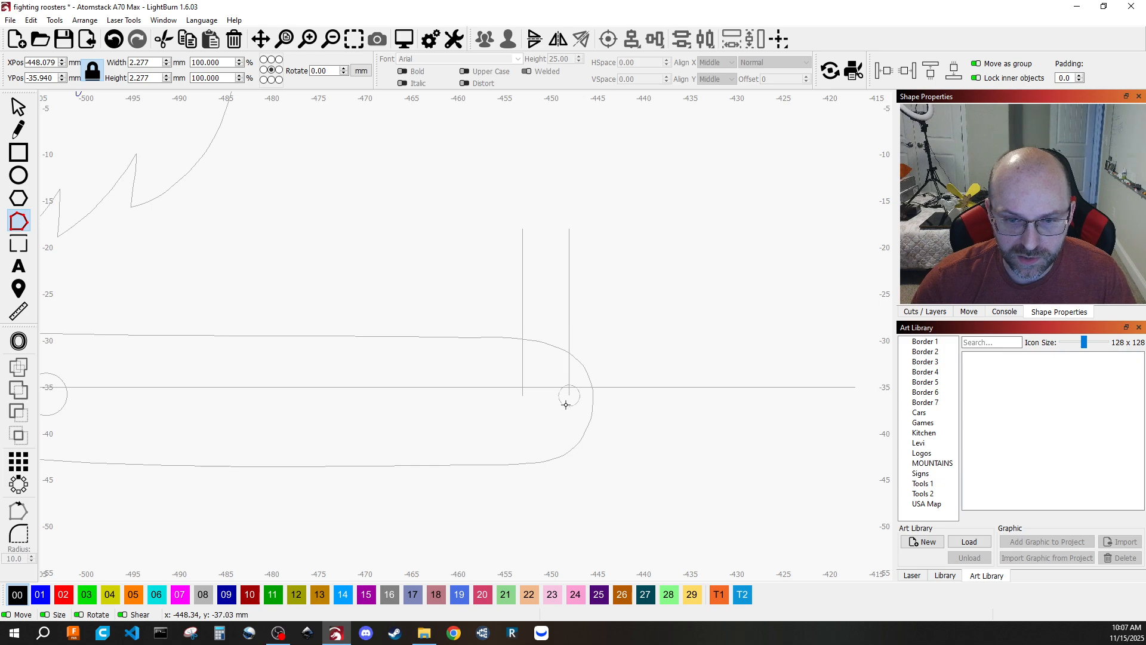
pyautogui.press('Escape')
pyautogui.press('Escape')
pyautogui.click(566, 405)
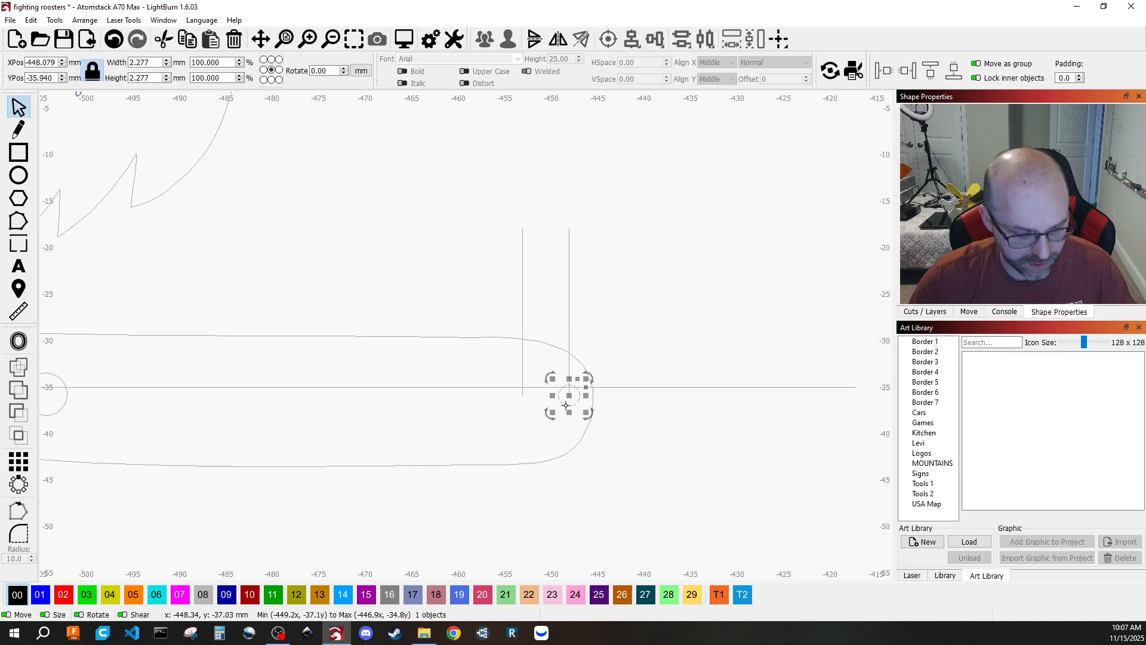
pyautogui.hotkey('ctrl', '`')
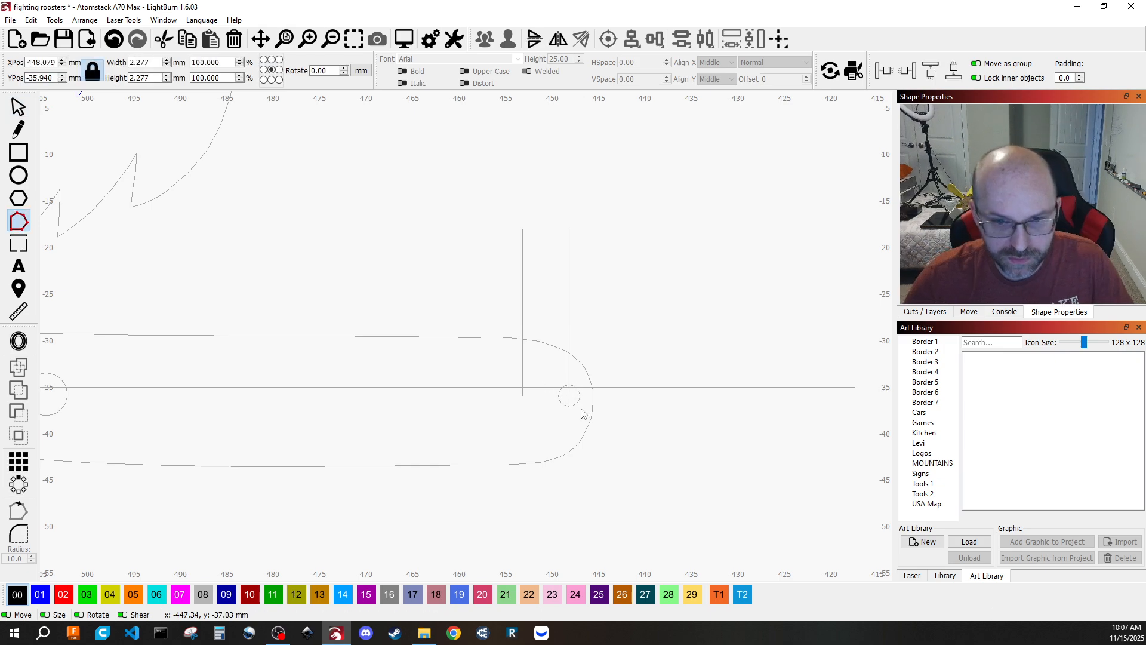
pyautogui.press('Escape')
pyautogui.press('Escape')
pyautogui.click(564, 404)
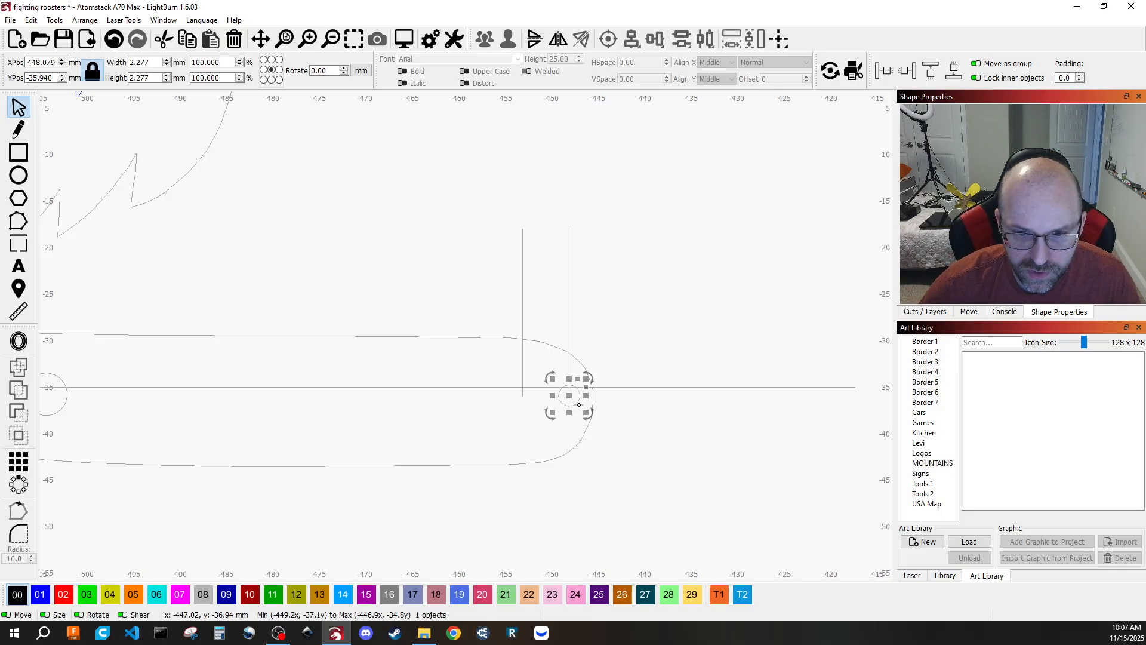
pyautogui.press('Left')
pyautogui.press('Left')
pyautogui.press('Left')
pyautogui.press('Left')
pyautogui.press('Left')
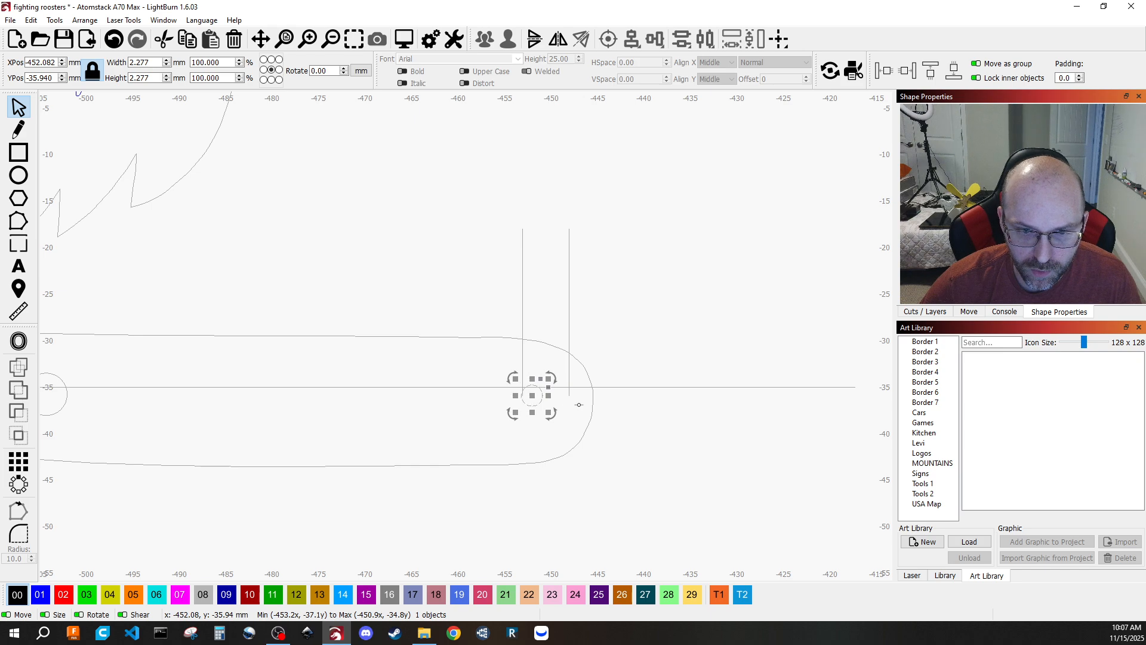
pyautogui.click(665, 422)
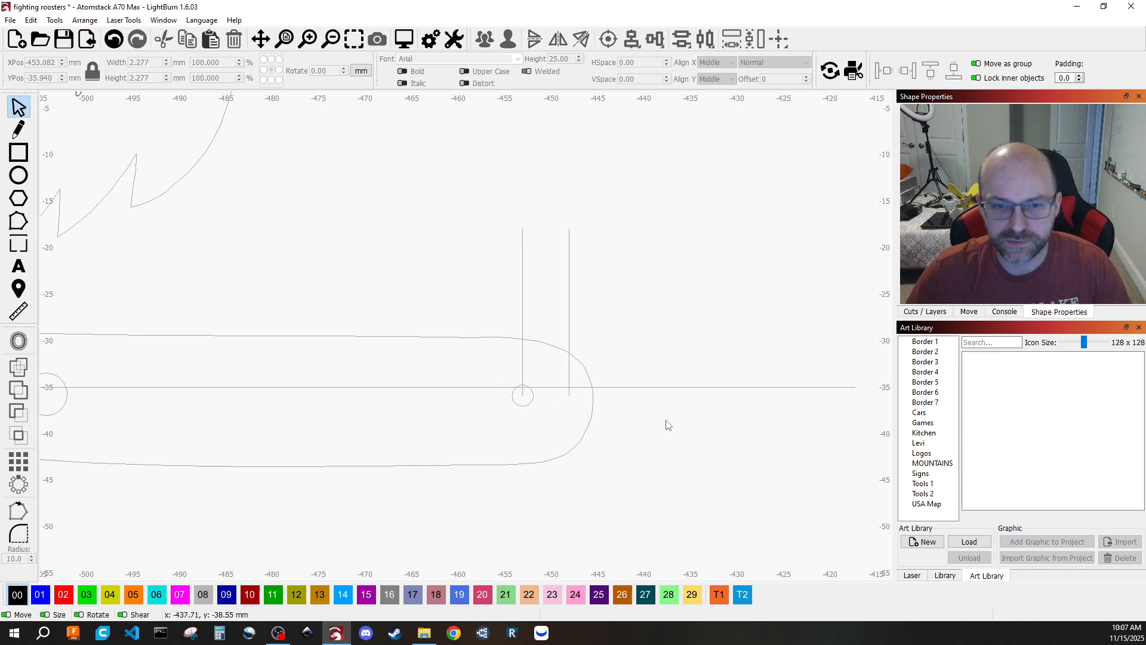
# - Delete both vertical guide lines and the horizontal guide line from the base bar
pyautogui.scroll(-3, 449, 530)
pyautogui.scroll(-1, 449, 530)
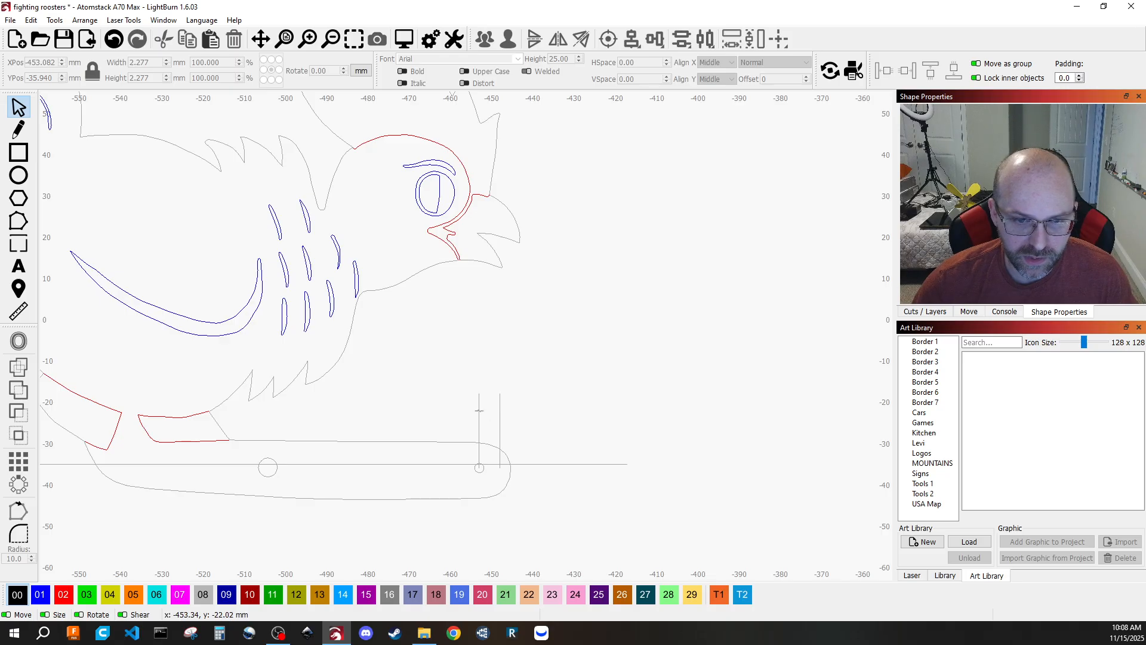
pyautogui.click(479, 411)
pyautogui.press('Delete')
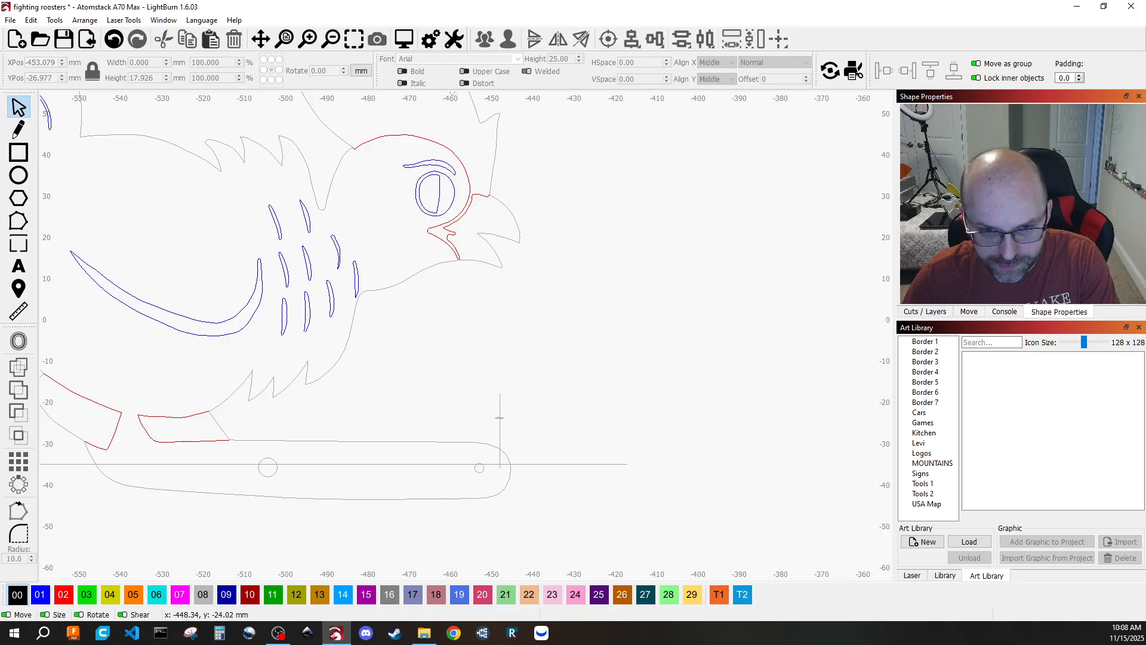
pyautogui.click(545, 465)
pyautogui.press('Delete')
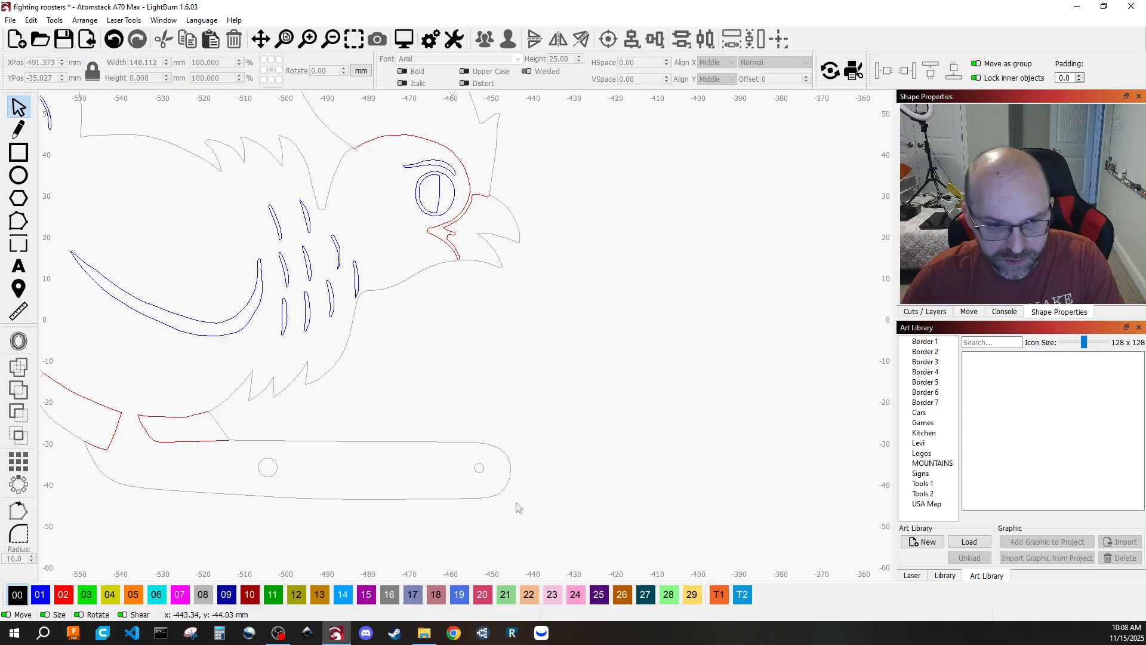
# - Duplicate the framed row of four roosters together with its rectangle and move the copy 160 mm down, to Y 157.781
pyautogui.scroll(-3, 417, 504)
pyautogui.scroll(-5, 353, 497)
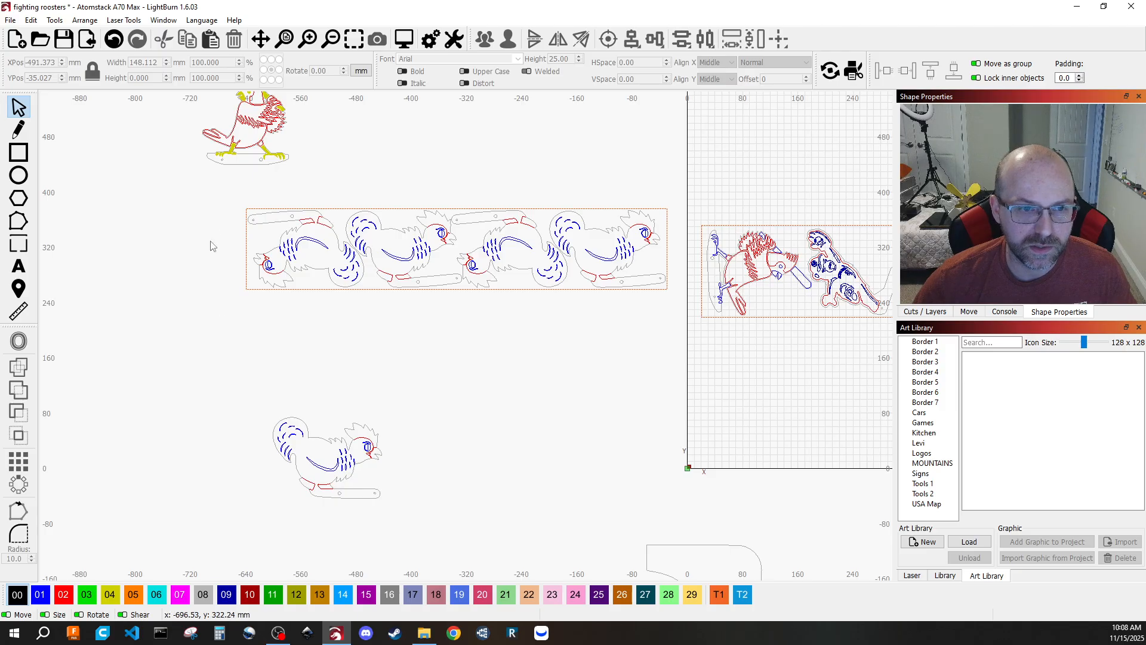
pyautogui.moveTo(223, 189); pyautogui.dragTo(668, 305)
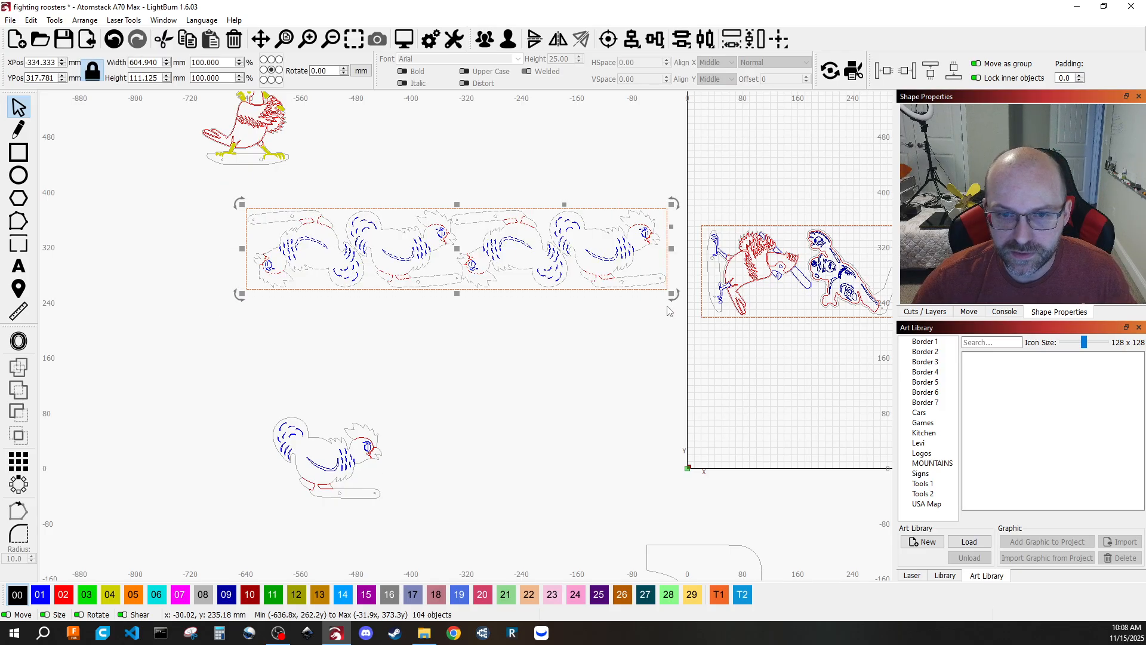
pyautogui.click(494, 337)
pyautogui.moveTo(220, 191); pyautogui.dragTo(711, 328)
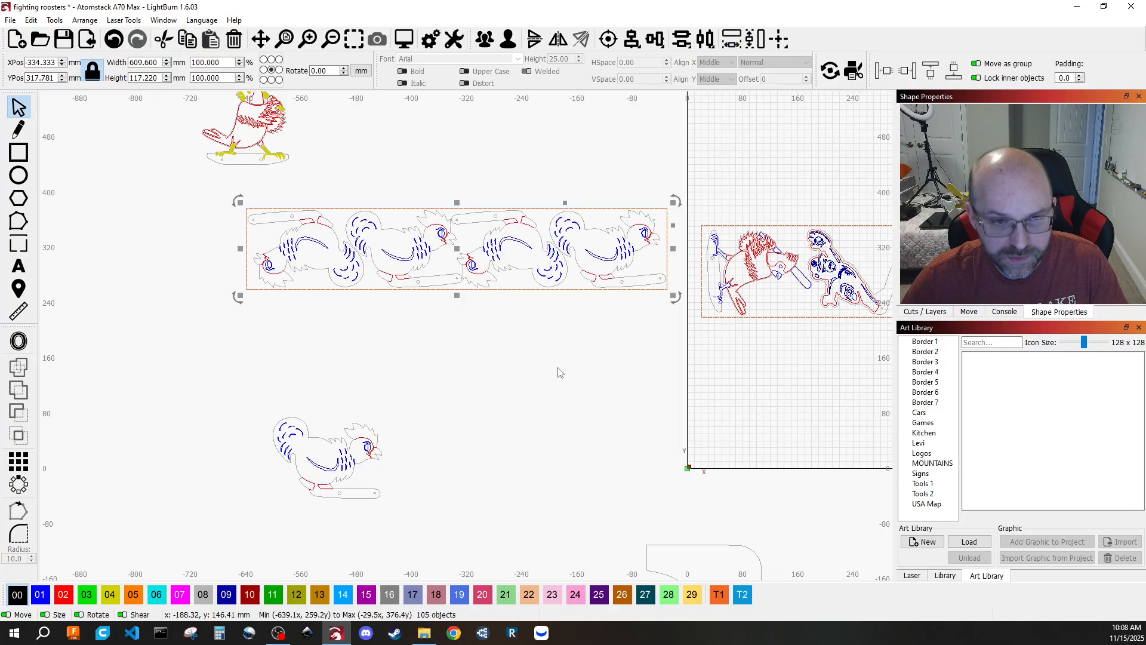
pyautogui.press('Down')
pyautogui.press('Down')
pyautogui.press('Down')
pyautogui.press('Down')
pyautogui.press('Down')
pyautogui.press('Down')
pyautogui.press('Down')
pyautogui.press('Down')
pyautogui.press('Down')
pyautogui.press('Down')
pyautogui.press('Down')
pyautogui.press('Down')
pyautogui.press('Down')
pyautogui.press('Down')
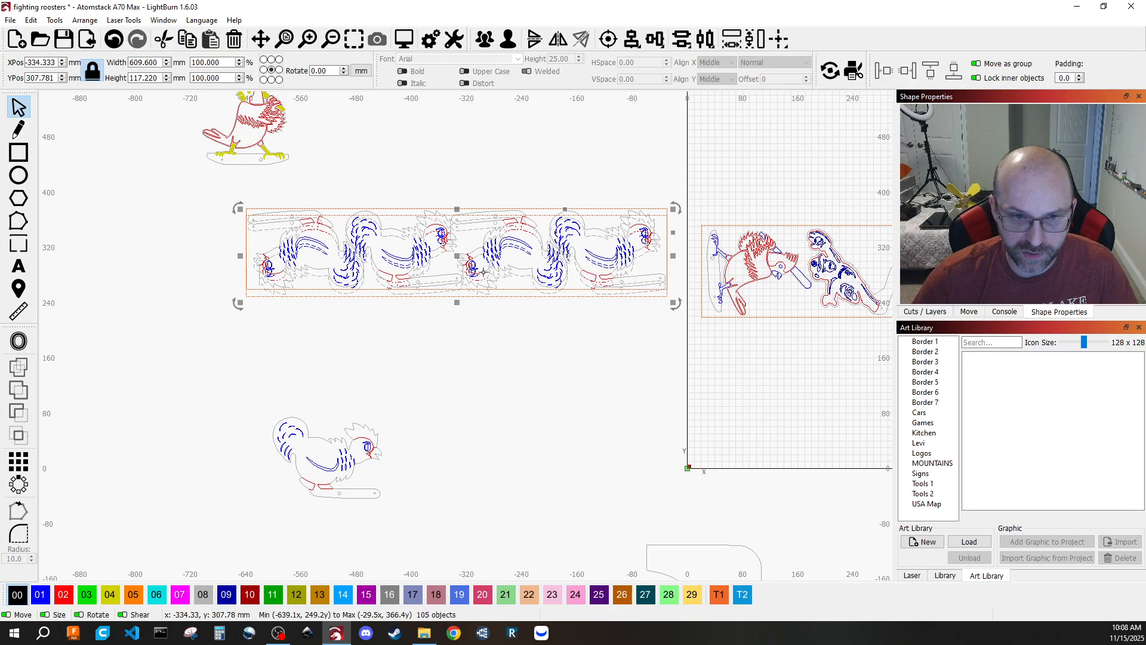
pyautogui.press('Down')
pyautogui.press('Down')
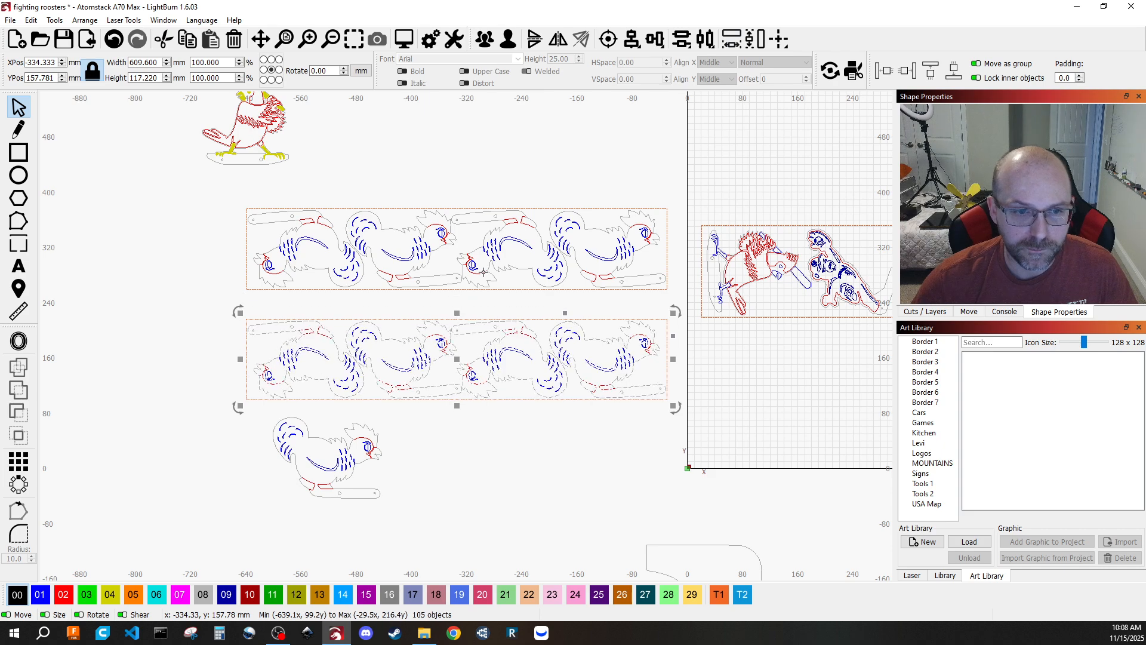
# - Delete the four roosters from the copied row, keeping its rectangular frame
pyautogui.click(547, 464)
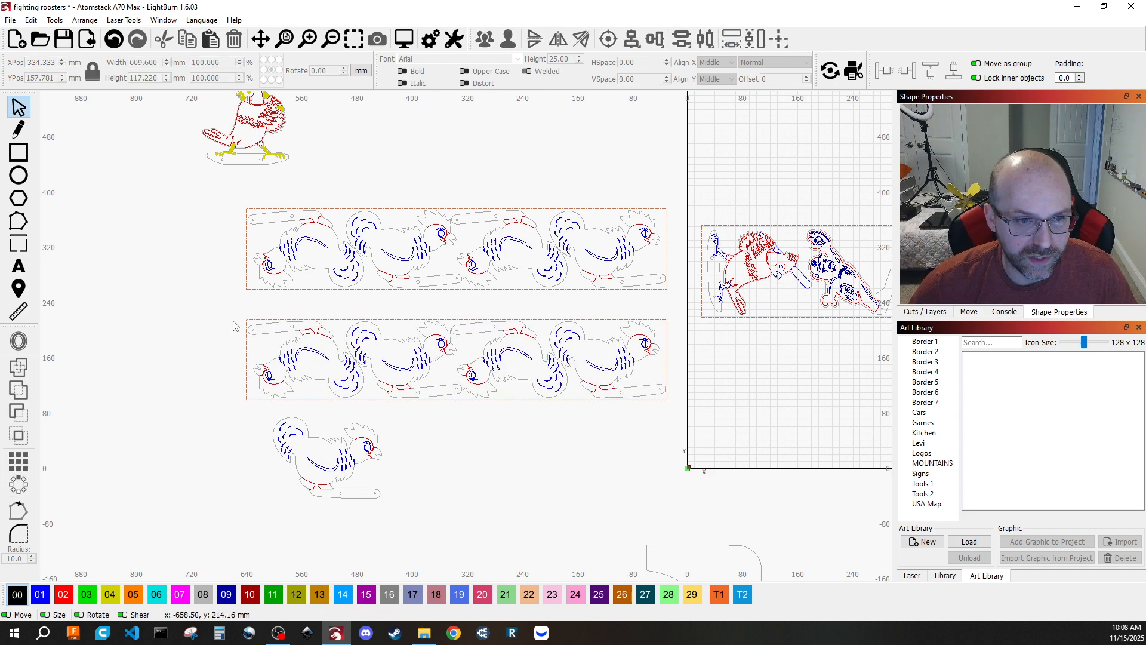
pyautogui.moveTo(247, 311); pyautogui.dragTo(668, 422)
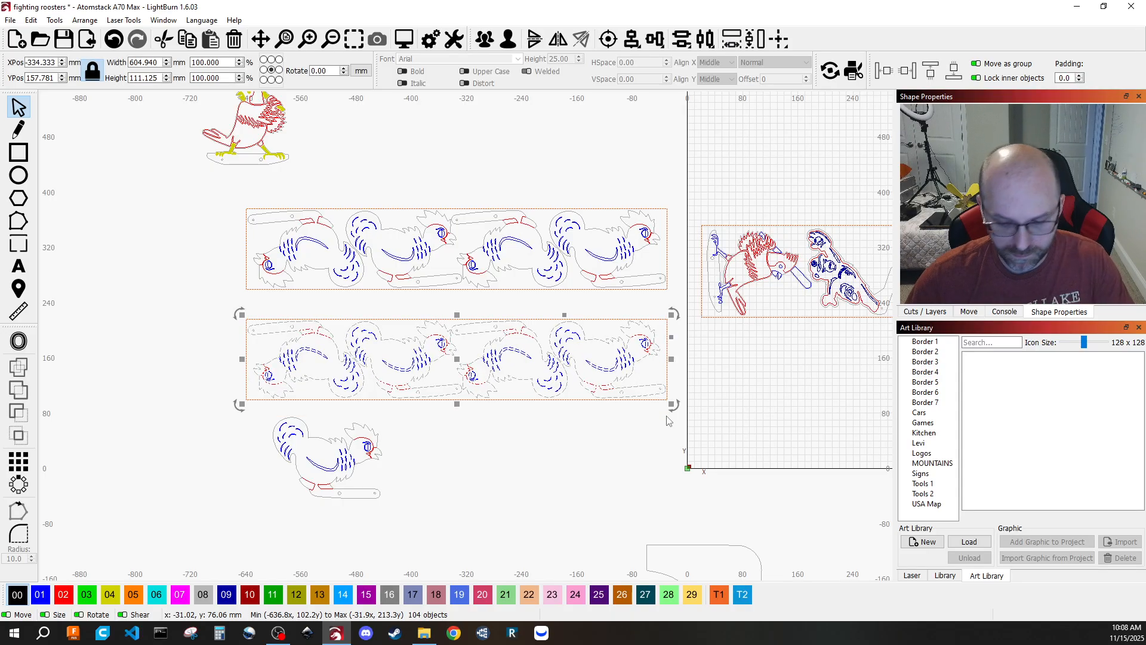
pyautogui.press('Delete')
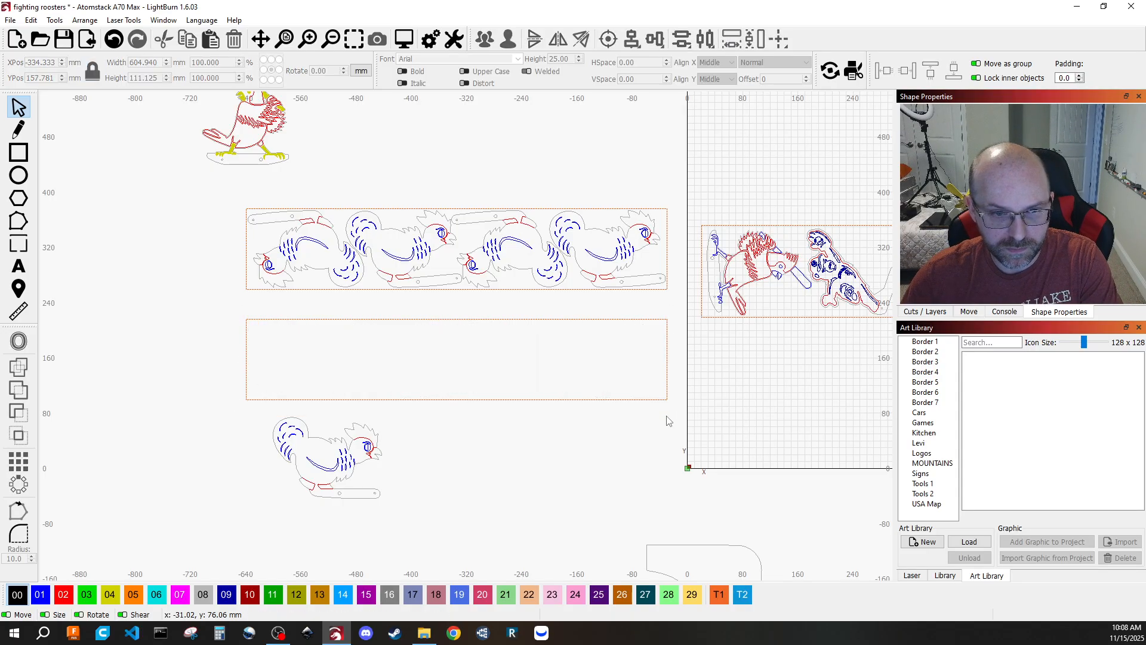
# - Rotate the edited rooster upside down and place it over the first rooster in the old four-rooster row
pyautogui.moveTo(243, 406); pyautogui.dragTo(421, 523)
pyautogui.moveTo(390, 410); pyautogui.dragTo(260, 531)
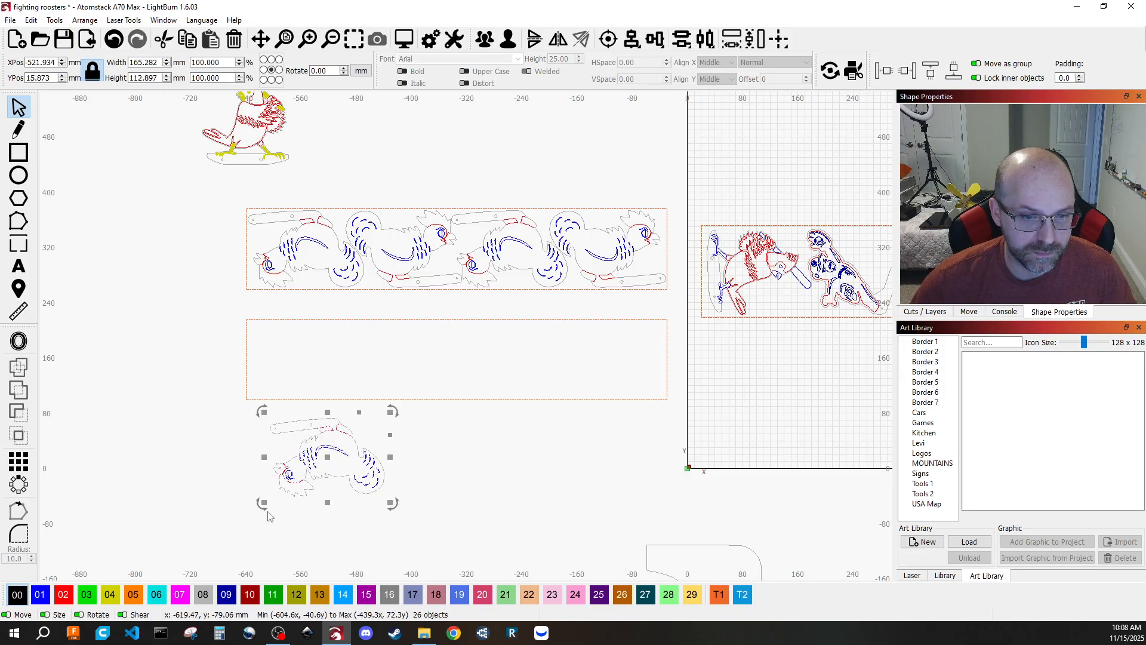
pyautogui.moveTo(325, 470); pyautogui.dragTo(310, 253)
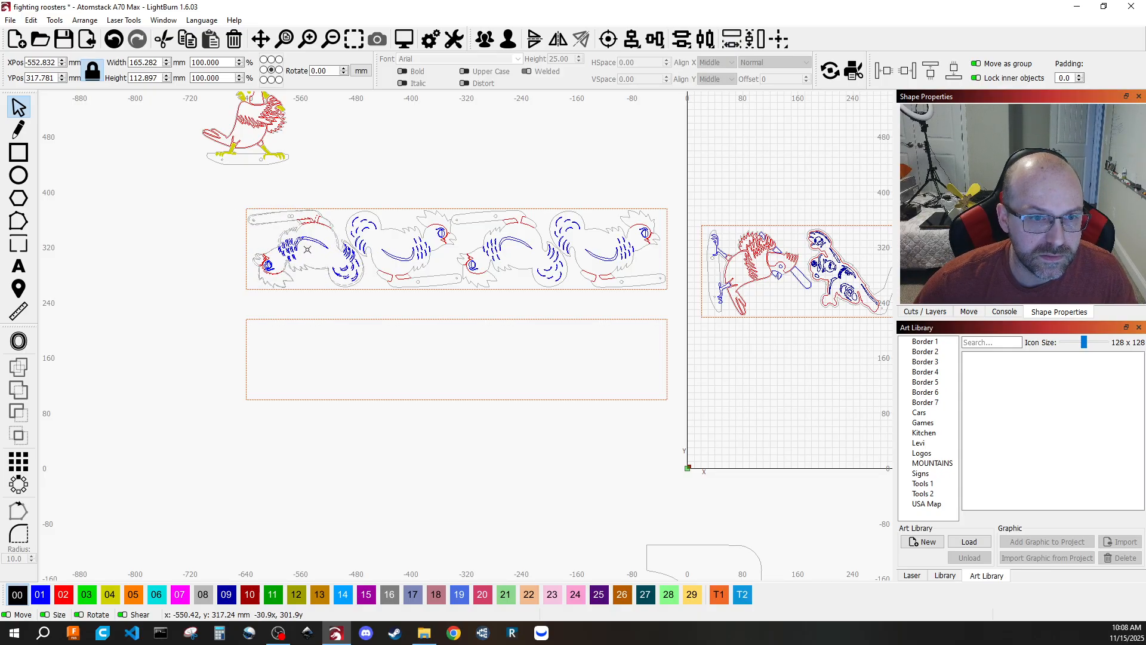
# - Fine-tune the edited rooster's rotation and position to match the tilt of the old rooster beneath it
pyautogui.scroll(5, 307, 249)
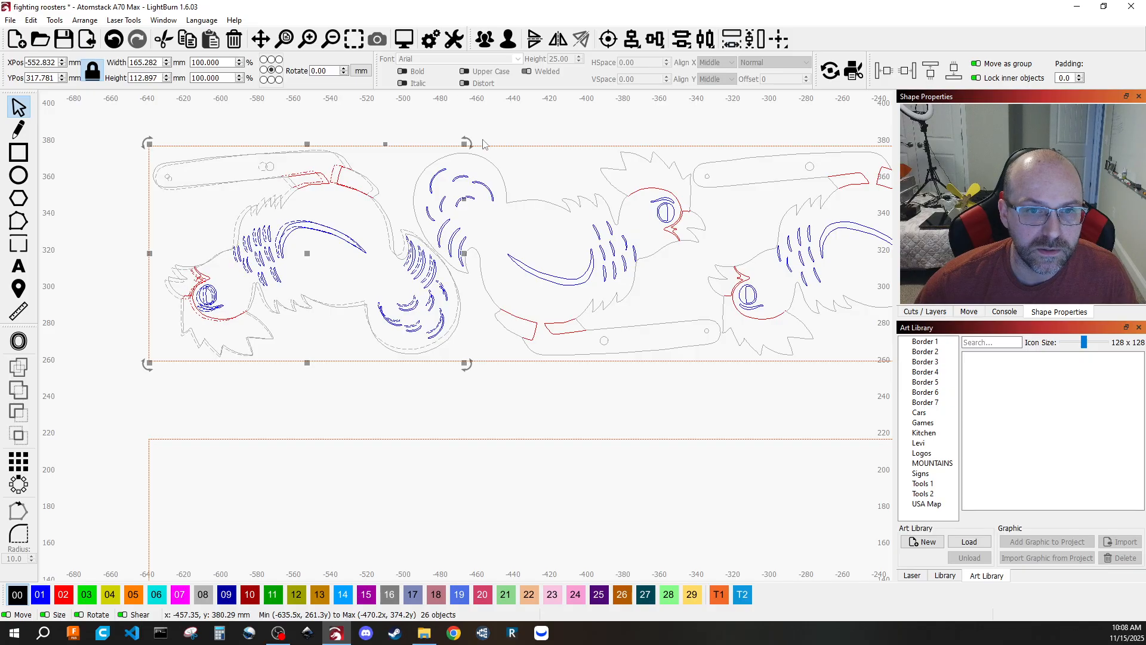
pyautogui.moveTo(469, 140)
pyautogui.mouseDown()
pyautogui.moveTo(475, 149)
pyautogui.moveTo(456, 153)
pyautogui.mouseUp()
pyautogui.moveTo(317, 258); pyautogui.dragTo(313, 253)
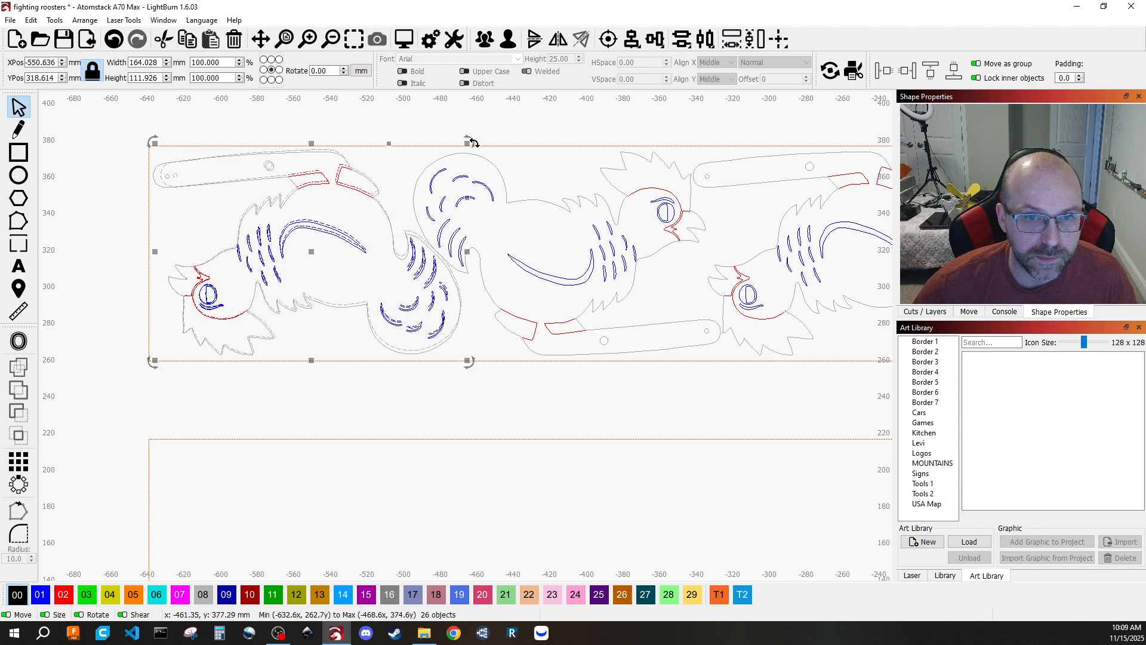
pyautogui.moveTo(470, 136); pyautogui.dragTo(470, 144)
# - Move the rotated rooster down into the left end of the empty frame, to about X -553.4, Y 158.1
pyautogui.moveTo(312, 252); pyautogui.dragTo(311, 541)
pyautogui.scroll(-2, 311, 540)
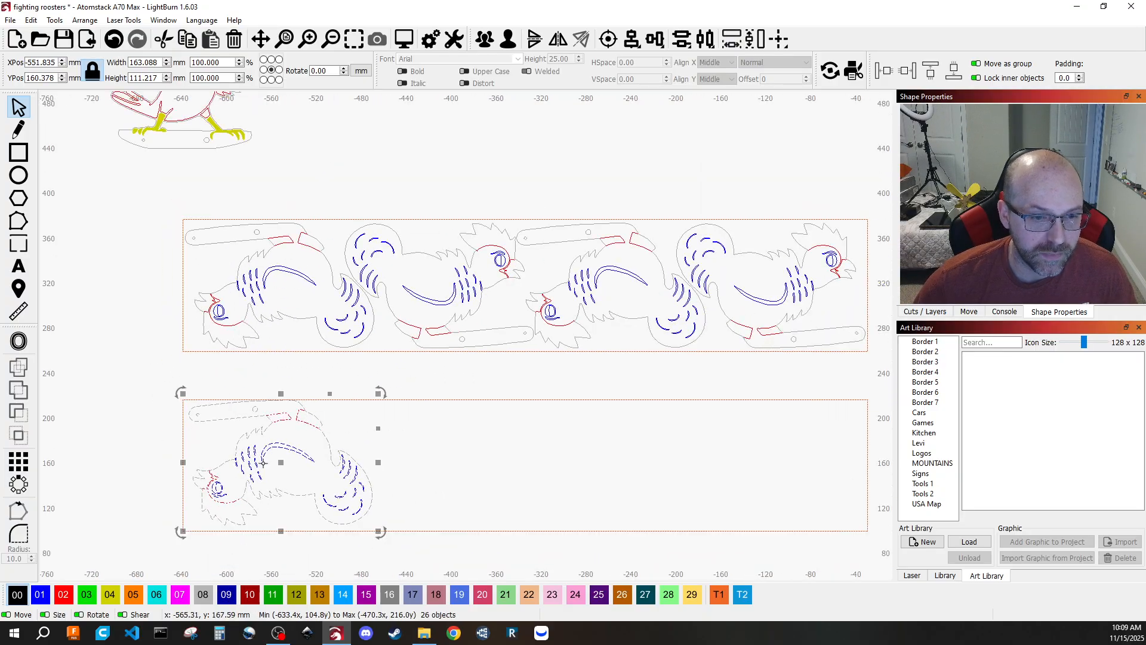
pyautogui.scroll(2, 259, 477)
pyautogui.moveTo(290, 463); pyautogui.dragTo(291, 466)
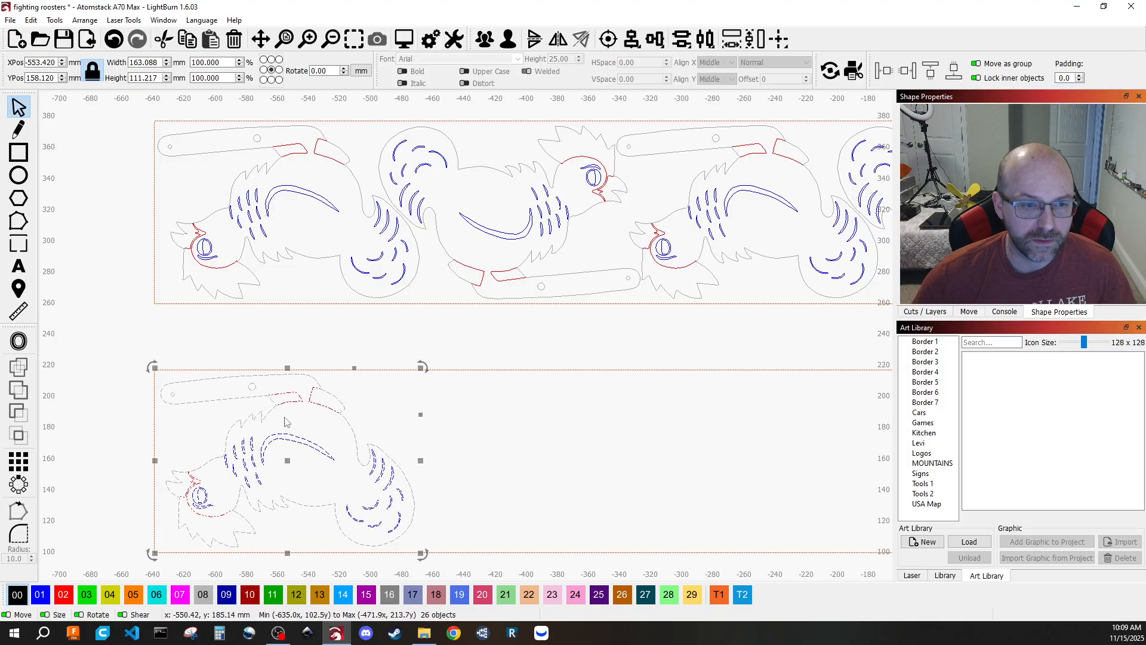
pyautogui.click(142, 348)
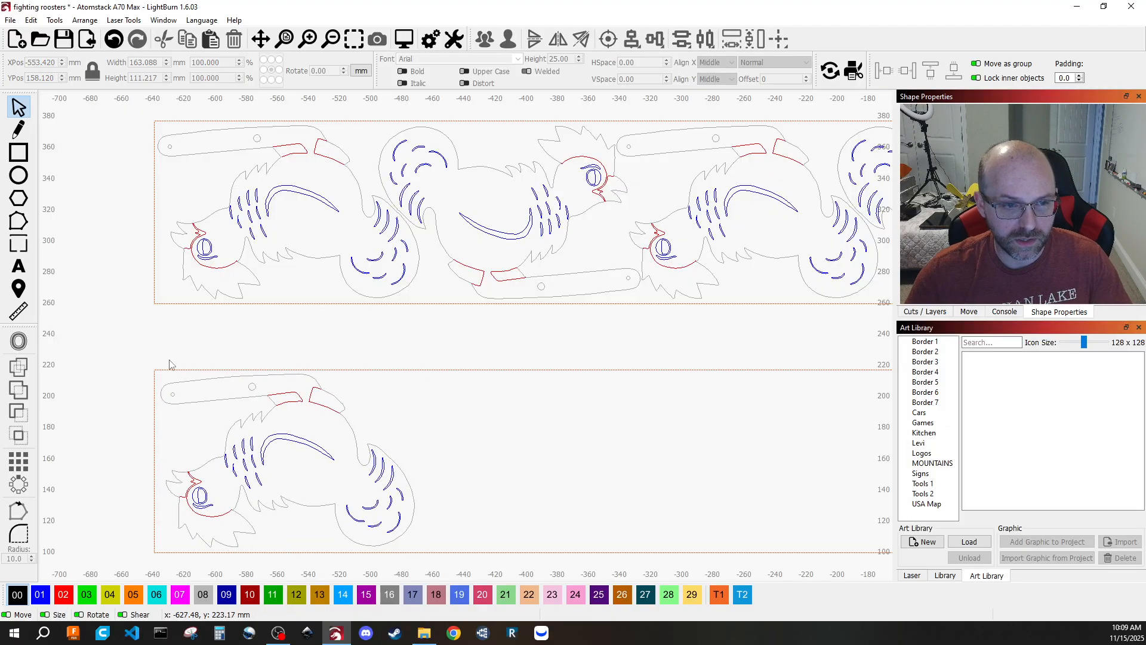
pyautogui.moveTo(137, 351); pyautogui.dragTo(428, 552)
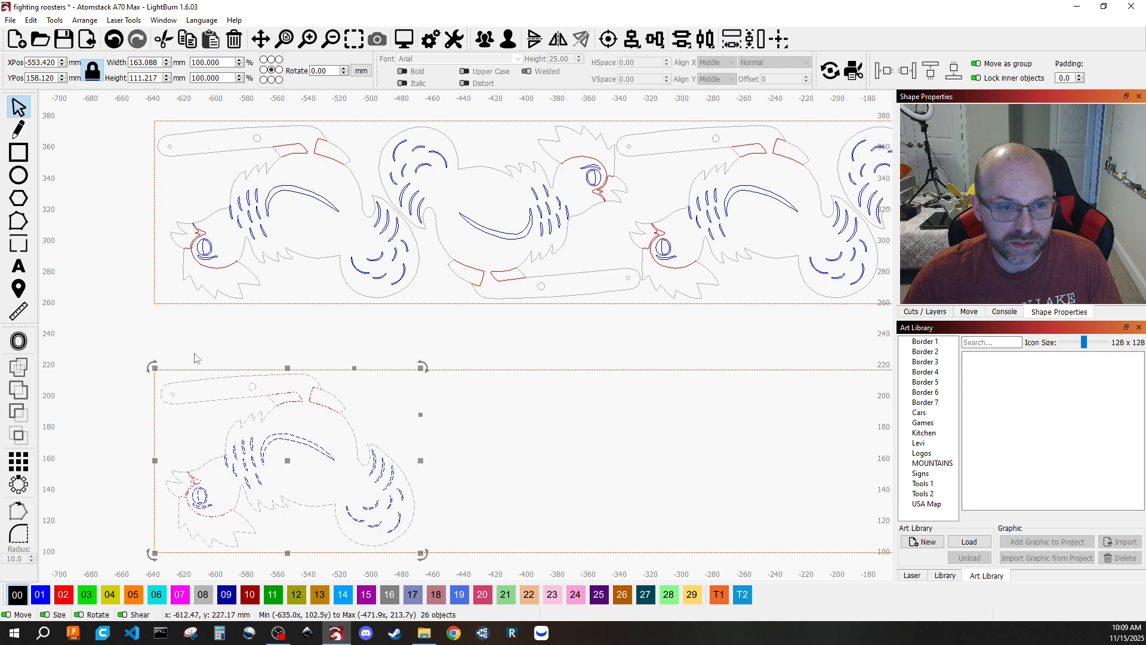
# - Delete the old row of four roosters together with its rectangular frame, keeping the lower frame with the edited rooster
pyautogui.scroll(-3, 150, 346)
pyautogui.moveTo(142, 185); pyautogui.dragTo(739, 334)
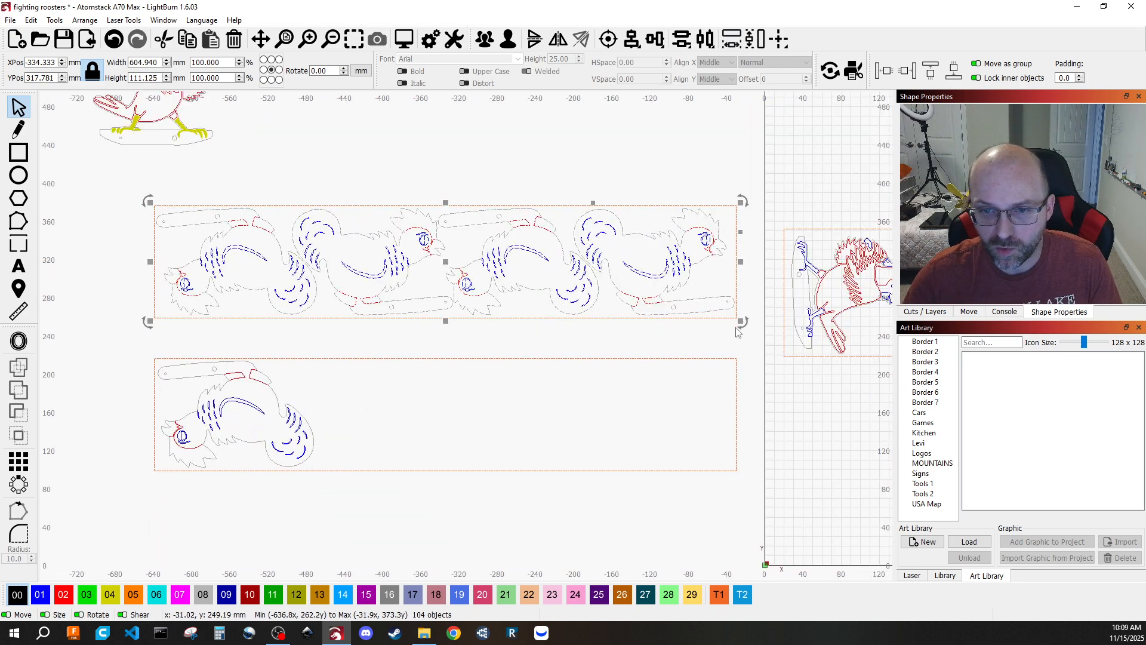
pyautogui.press('Delete')
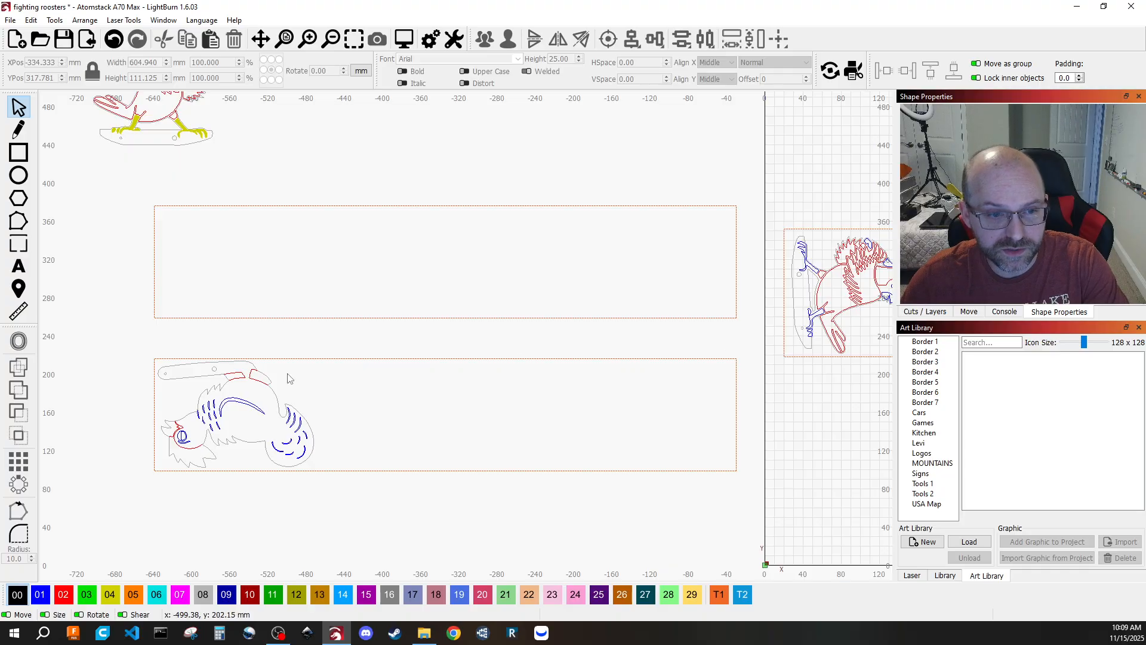
pyautogui.click(313, 317)
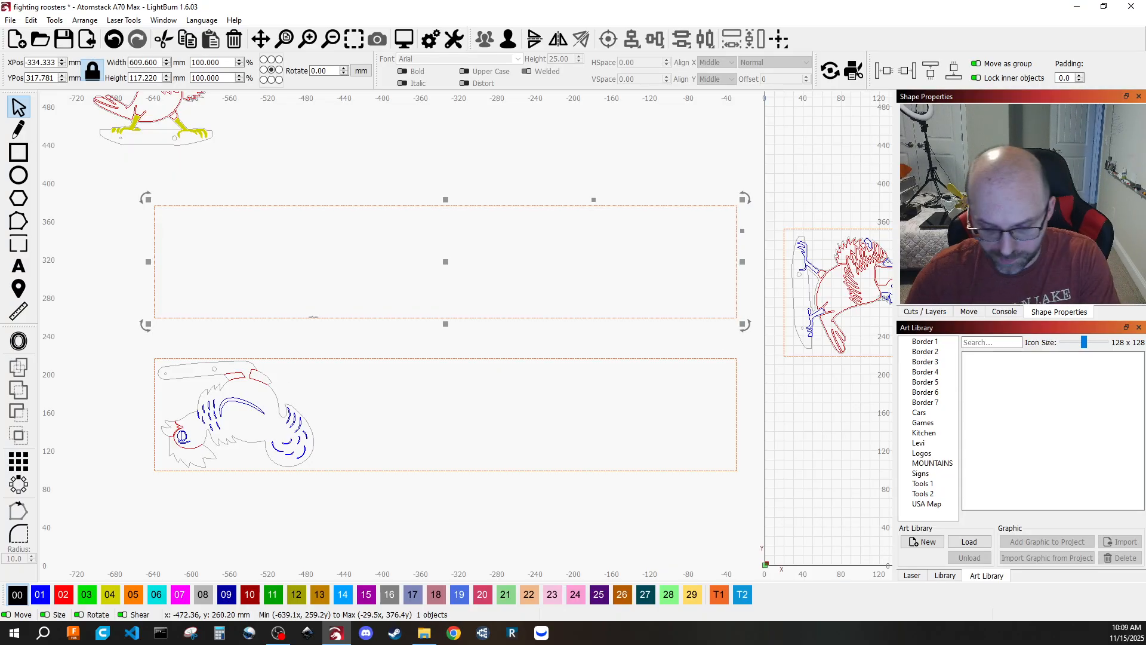
pyautogui.press('Delete')
pyautogui.moveTo(138, 341); pyautogui.dragTo(337, 507)
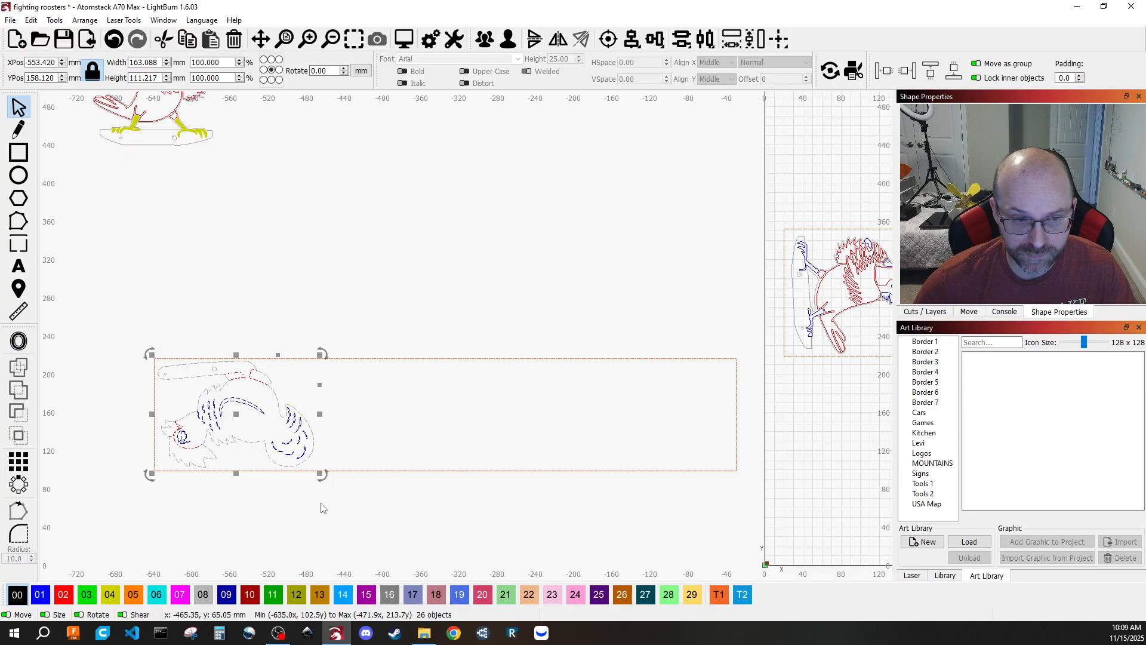
pyautogui.click(301, 509)
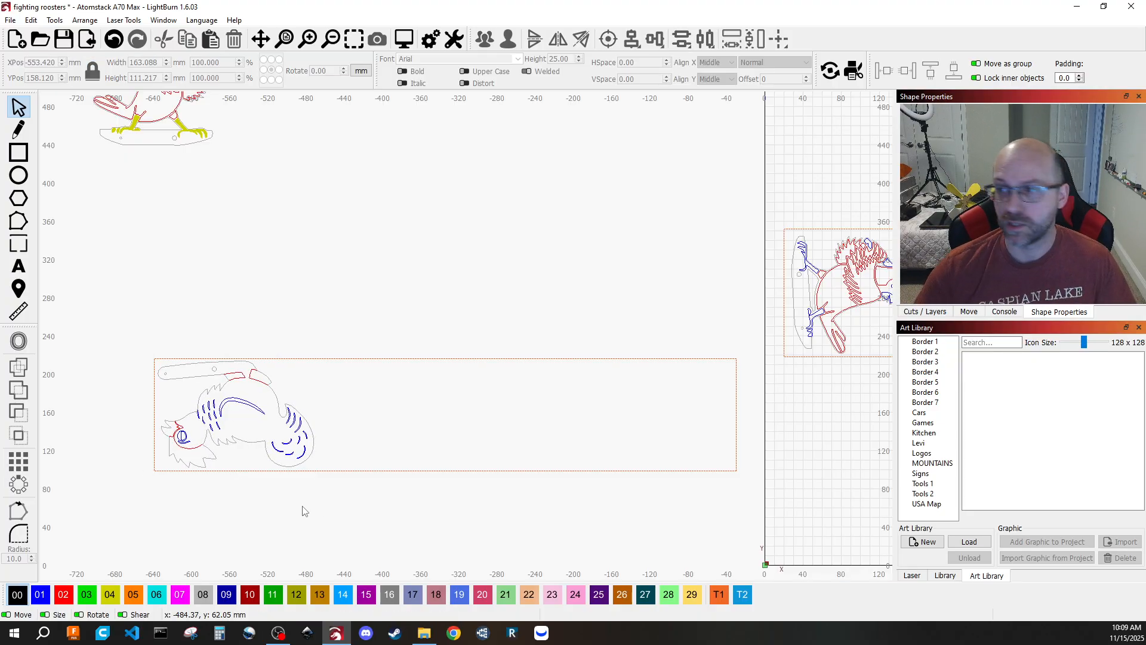